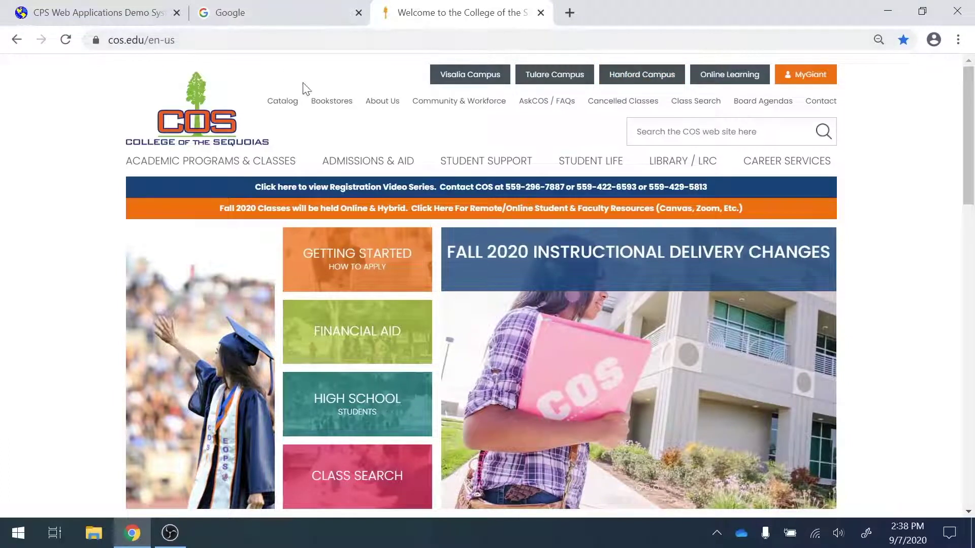
Search Google for 'fafsa' and open the Apply for Financial Aid | Federal Student Aid result
left_click(263, 16)
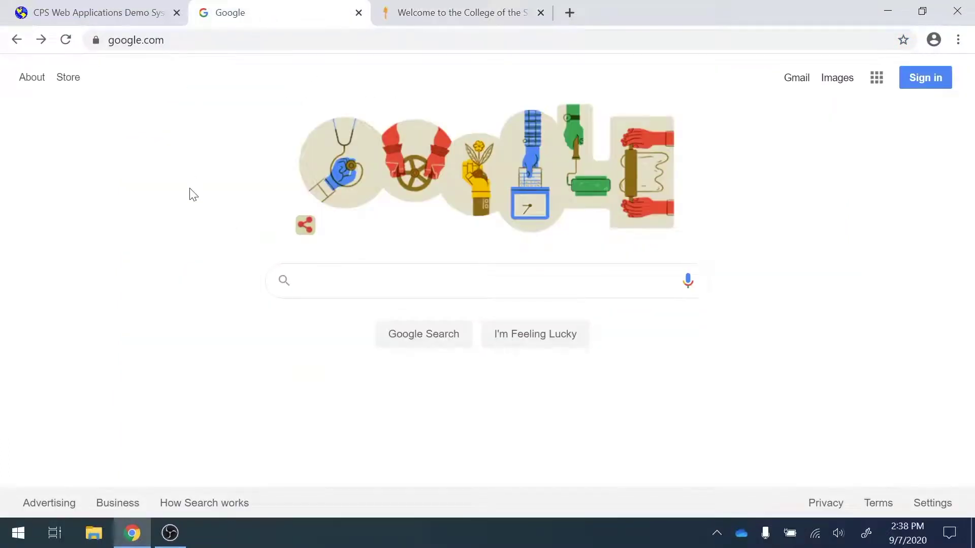
type("fafsa")
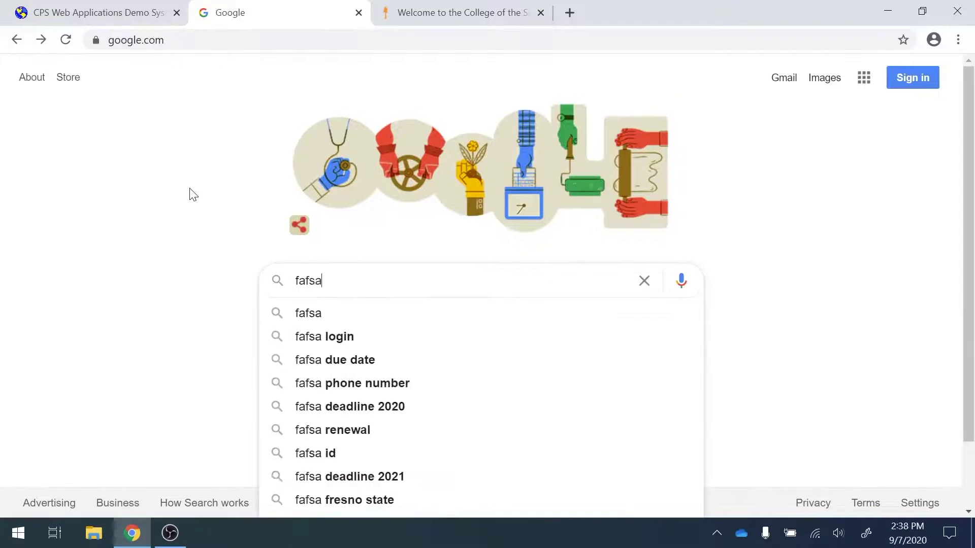
key("Return")
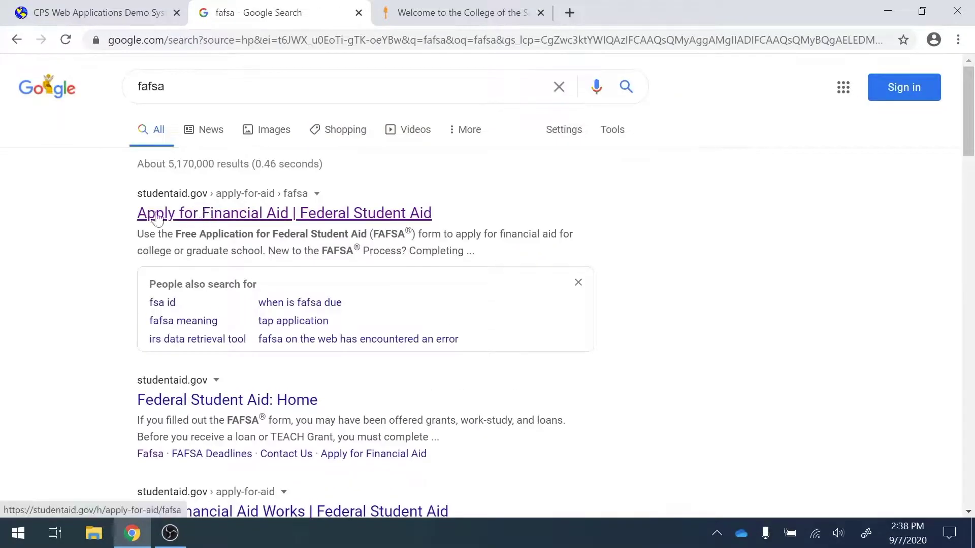
left_click(204, 205)
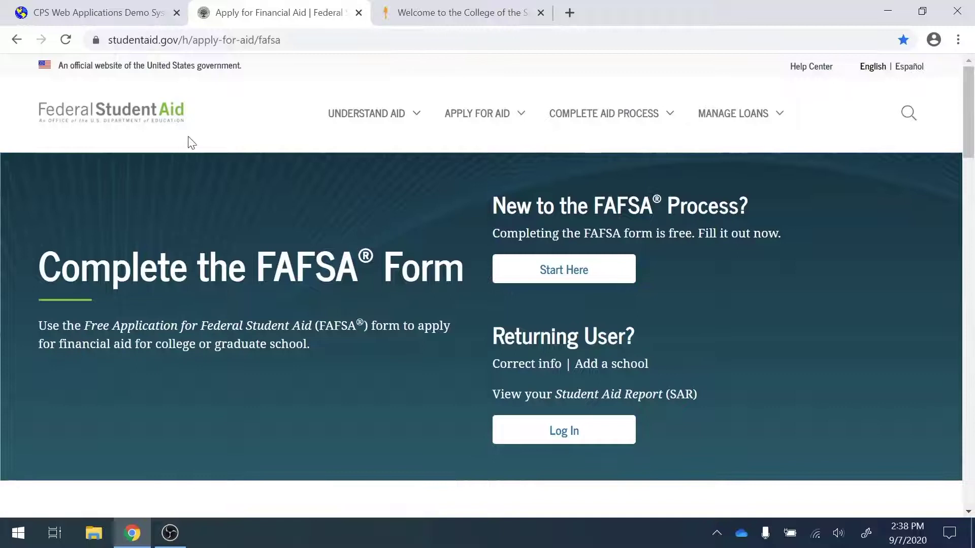
Start a new FAFSA from the New to the FAFSA Process section on studentaid.gov
mouse_move(341, 122)
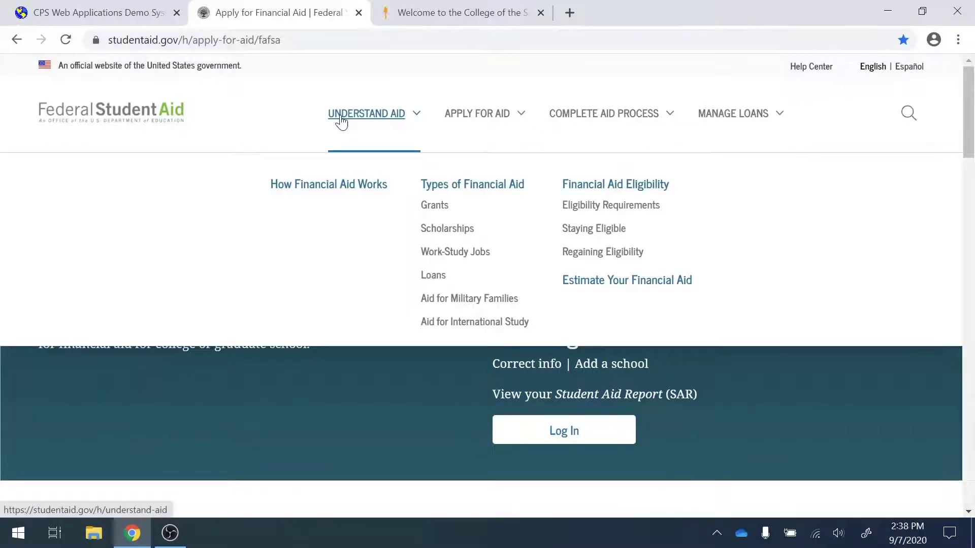
mouse_move(461, 117)
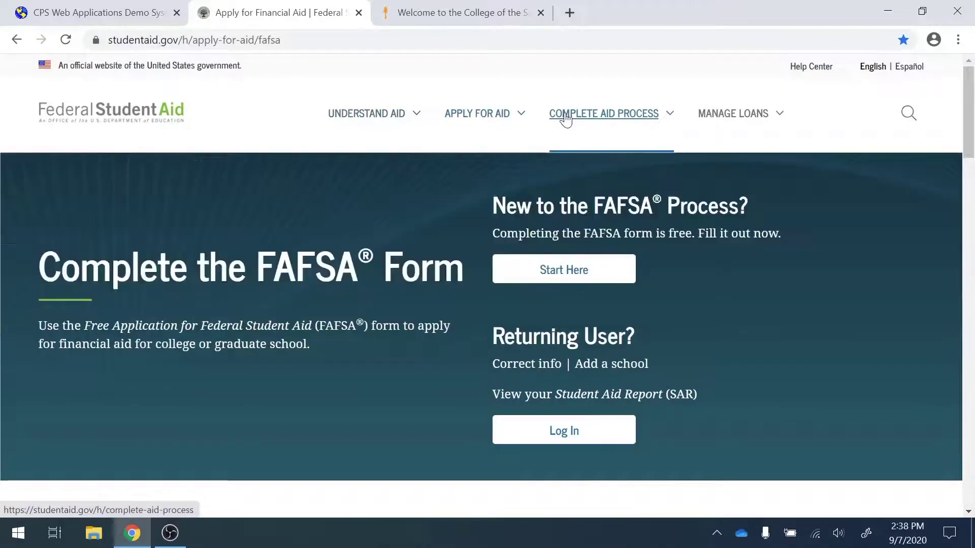
mouse_move(723, 119)
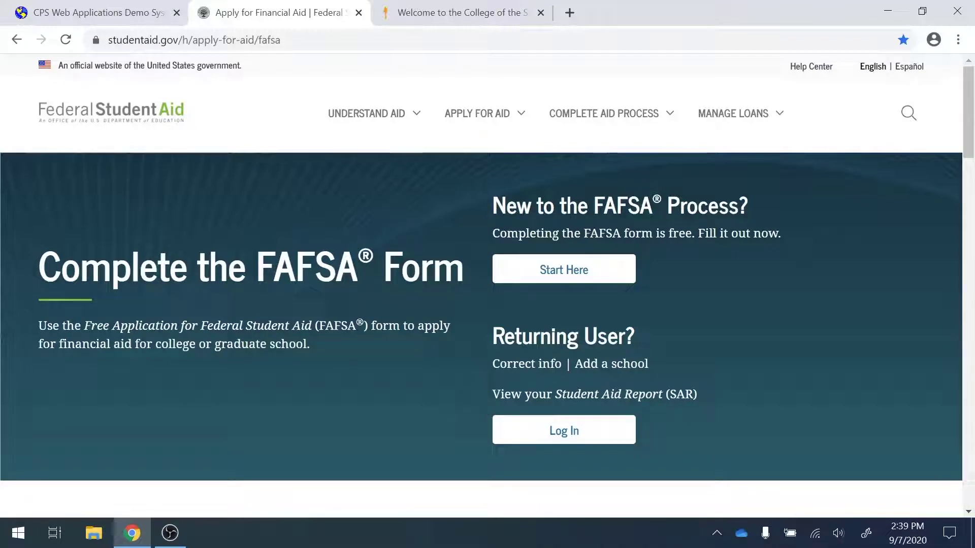
left_click(555, 274)
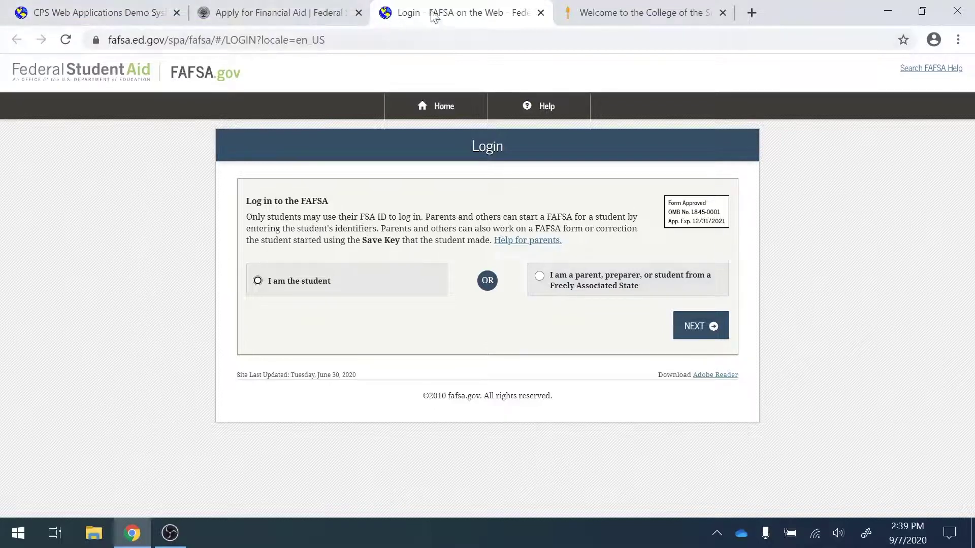
Launch the FAFSA on the Web demo full screen and choose to log in as the student
left_click(541, 14)
left_click(28, 7)
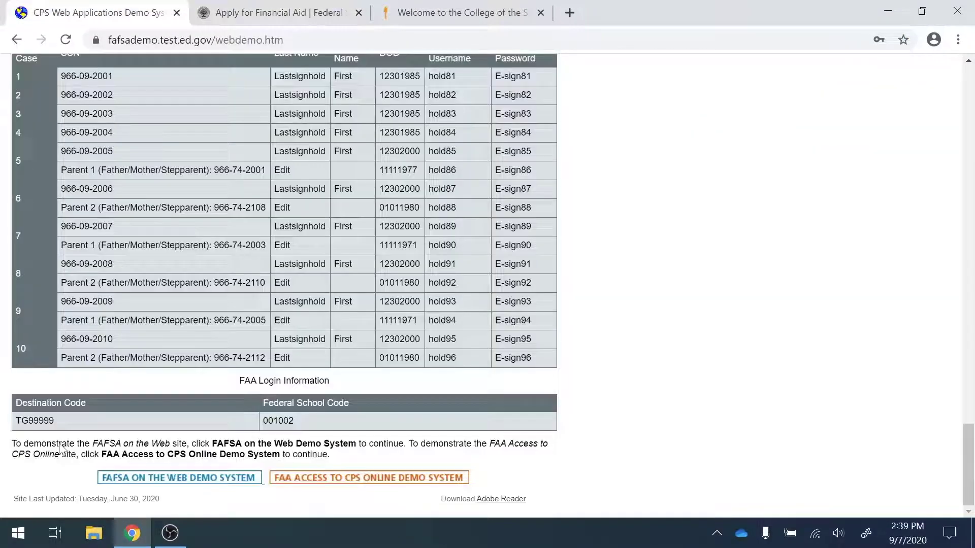
left_click(113, 481)
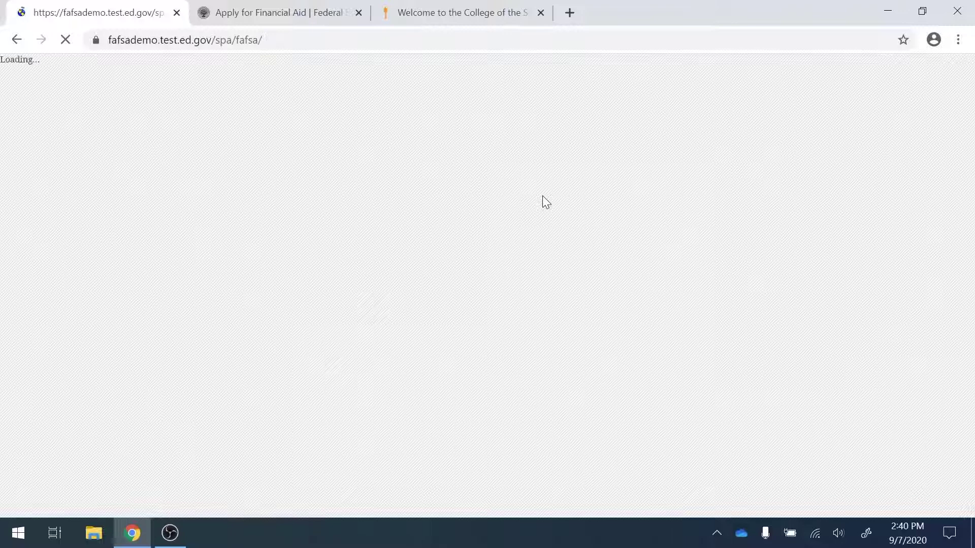
key("F11")
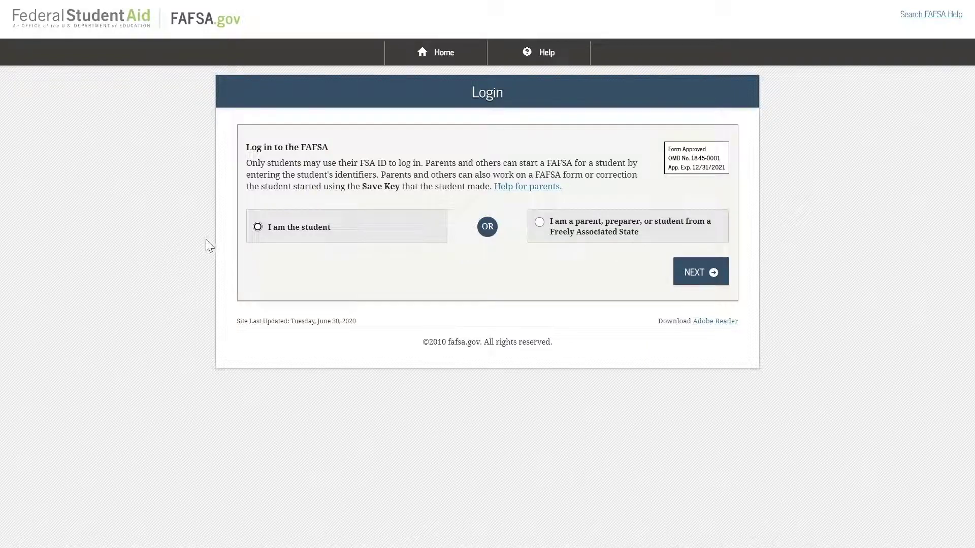
left_click(256, 226)
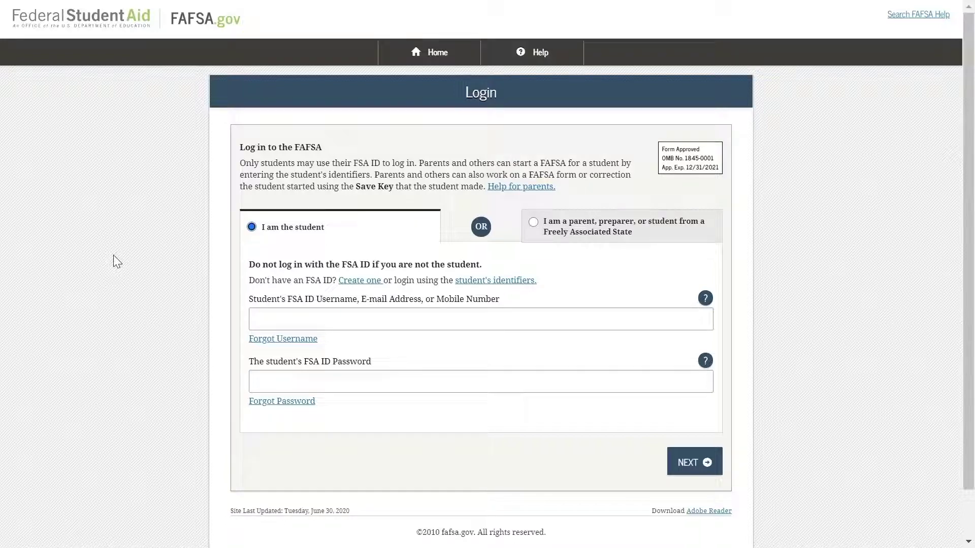
Log in with the student's FSA ID username and password
left_click(325, 320)
type("n")
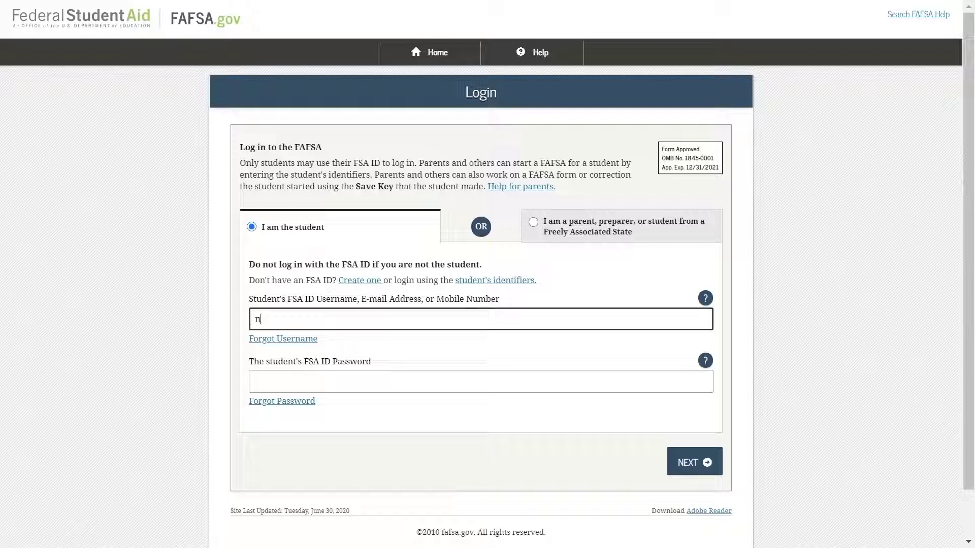
type("ewuser57")
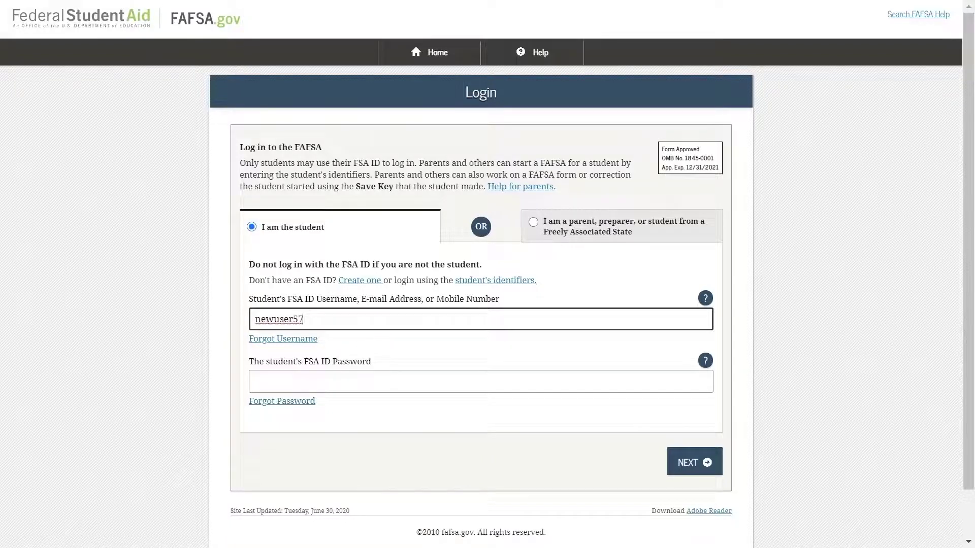
left_click(356, 378)
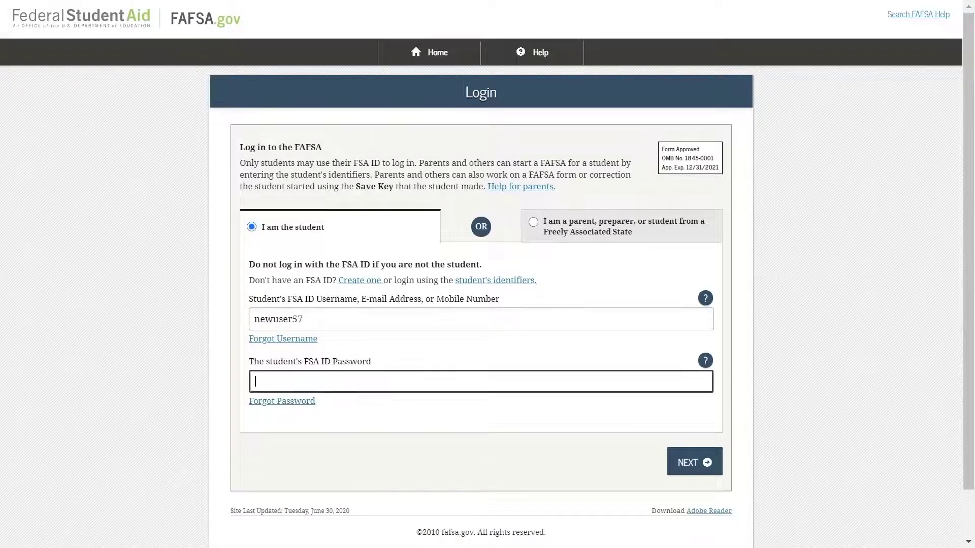
type("•••••••••••")
left_click(681, 463)
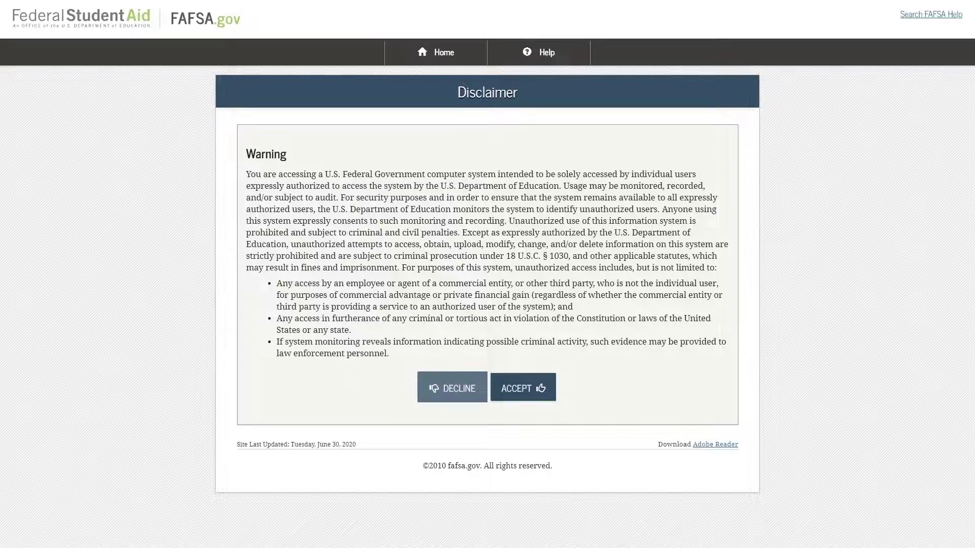
Accept the disclaimer and start the student's 2020-2021 FAFSA
left_click(520, 389)
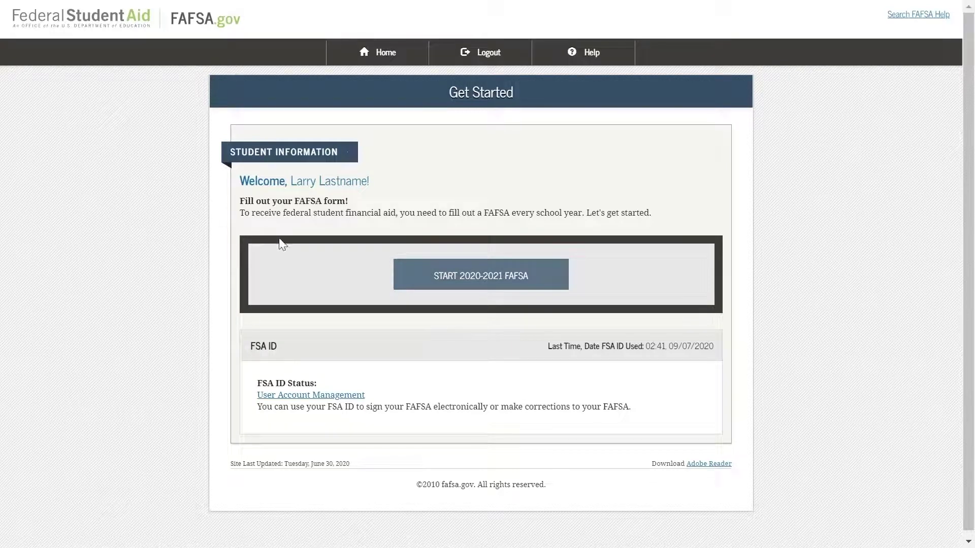
left_click(487, 279)
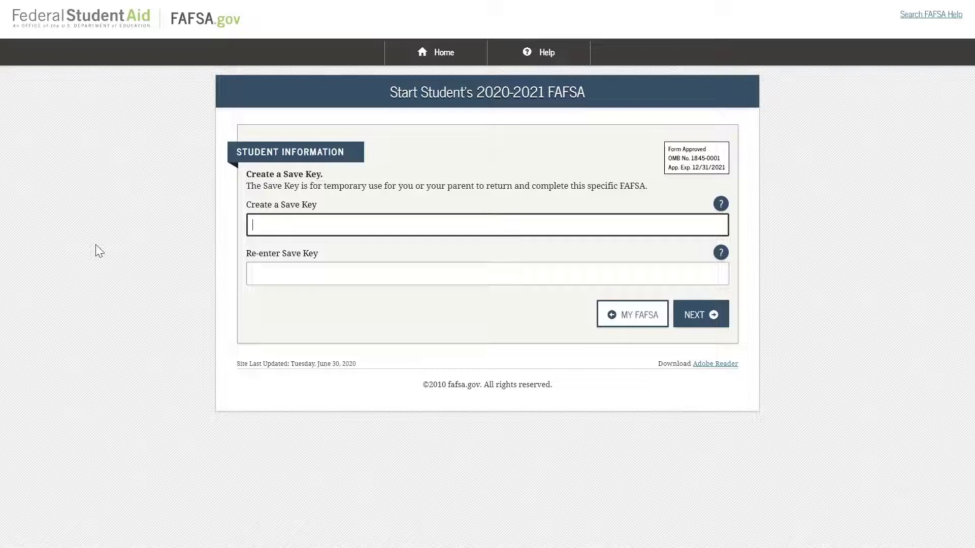
Create a Save Key and confirm it in the second field
type("***")
left_click(252, 273)
type("****")
left_click(710, 314)
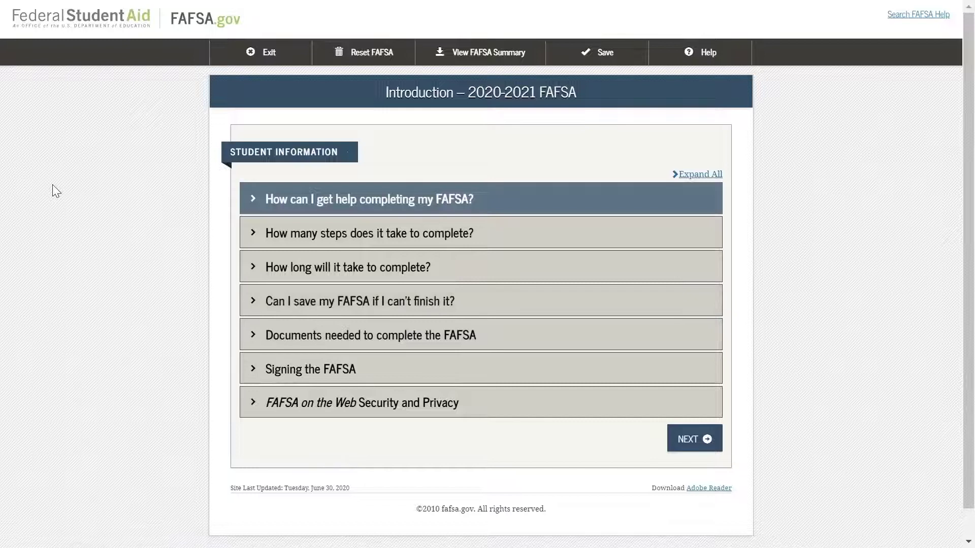
Read the help FAQ on the Introduction page and continue to Personal Information
left_click(255, 202)
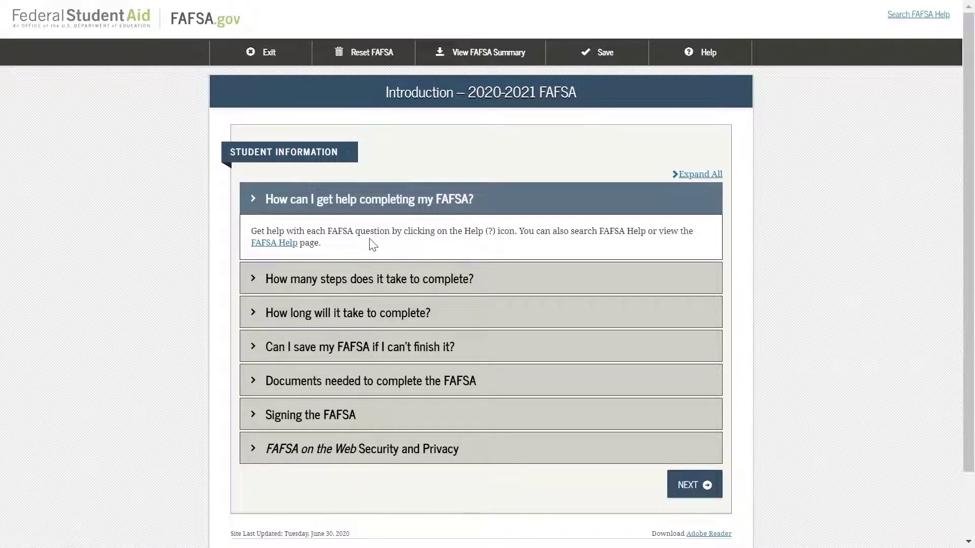
left_click(815, 205)
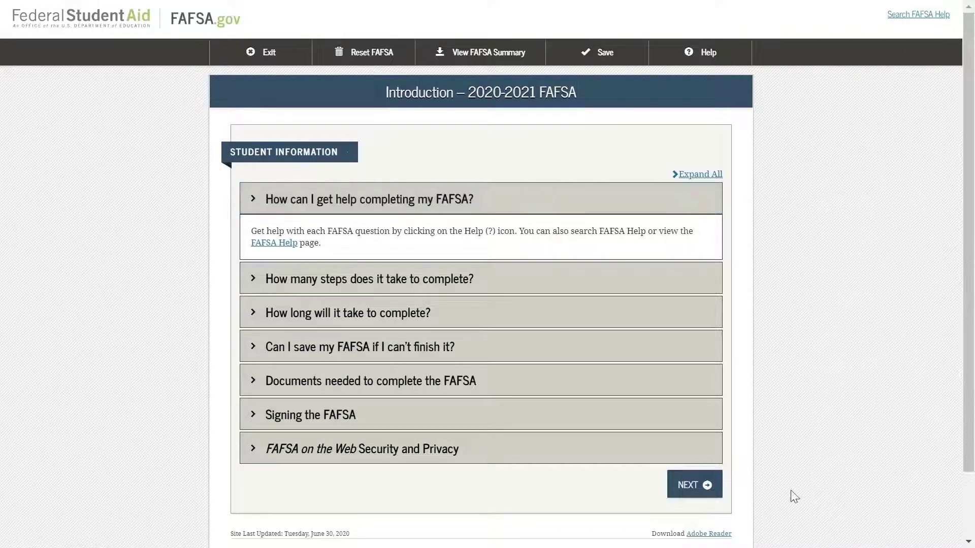
left_click(694, 485)
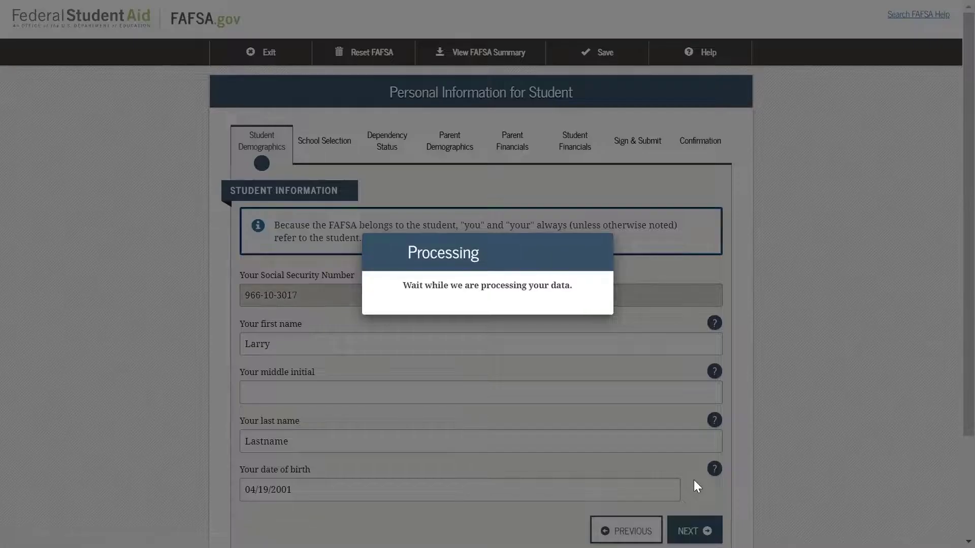
Review the prefilled student name and birth date, then continue to e-mail and phone
scroll(817, 397, "down", 3)
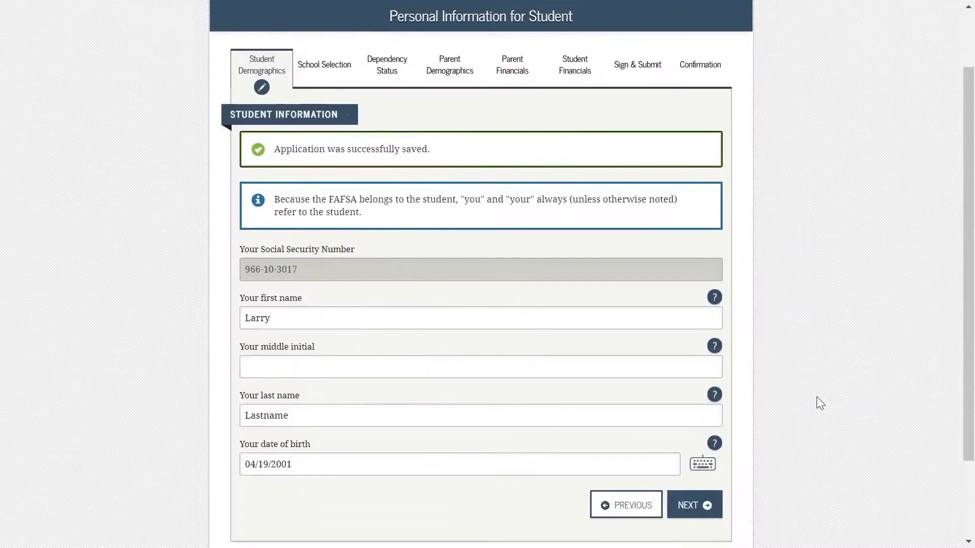
scroll(815, 397, "up", 2)
scroll(838, 354, "down", 2)
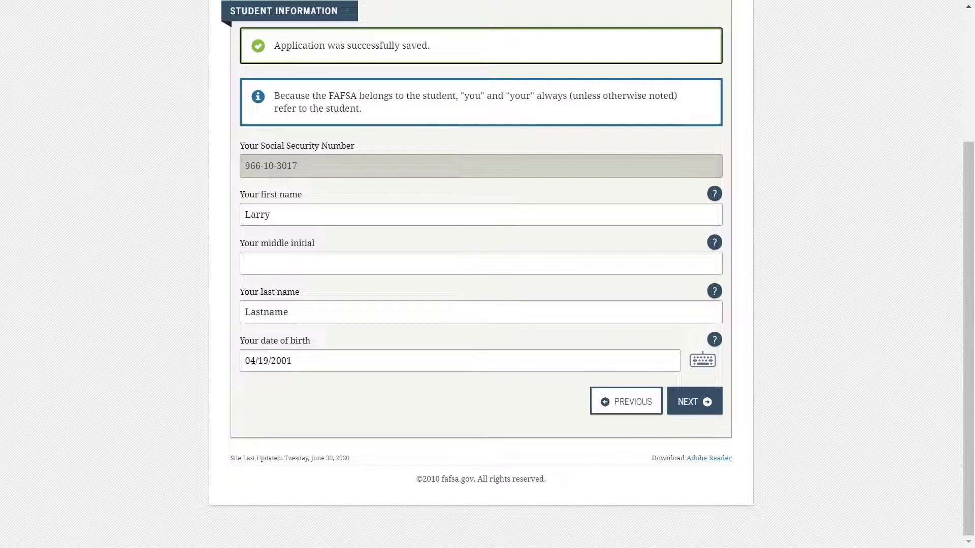
left_click(697, 413)
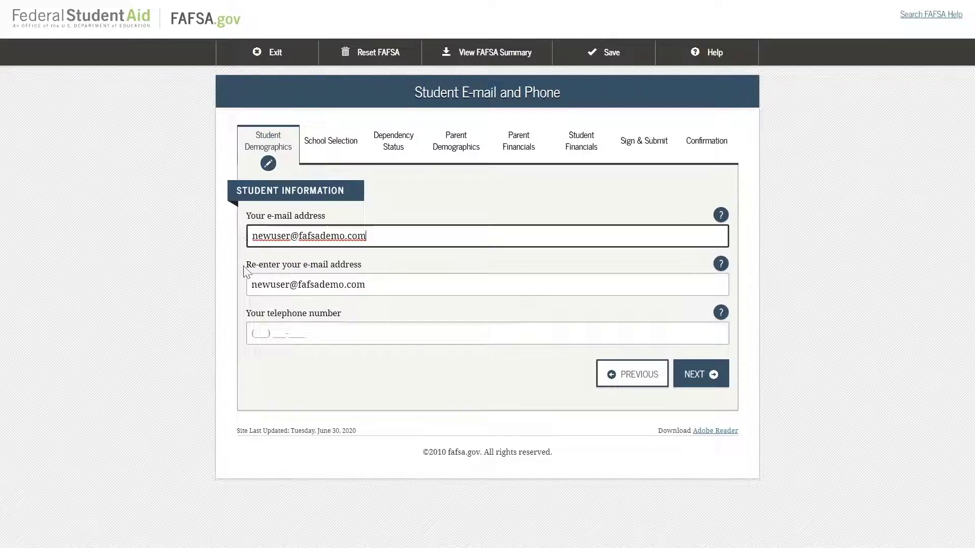
Enter the student's telephone number and continue to the Student Address page
left_click(251, 333)
type("123) 456-")
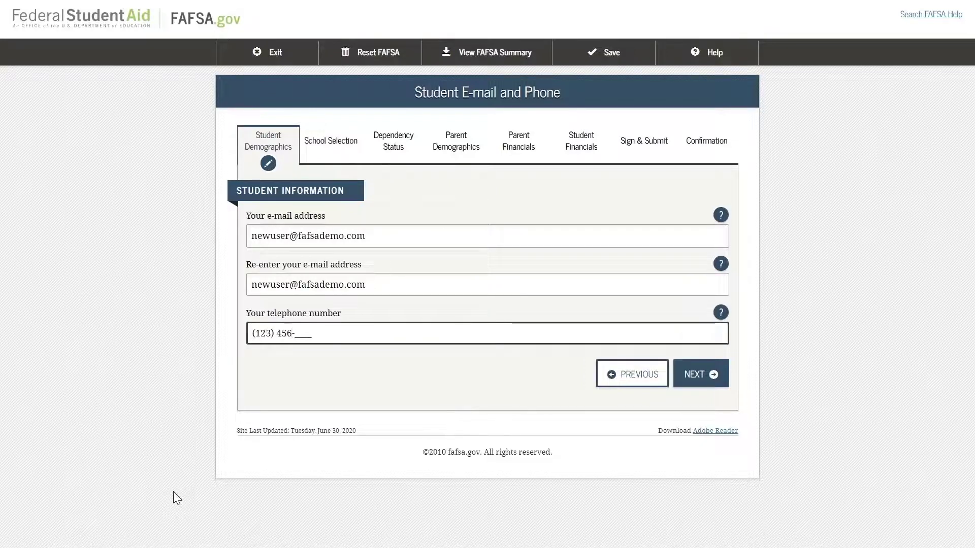
type("4567")
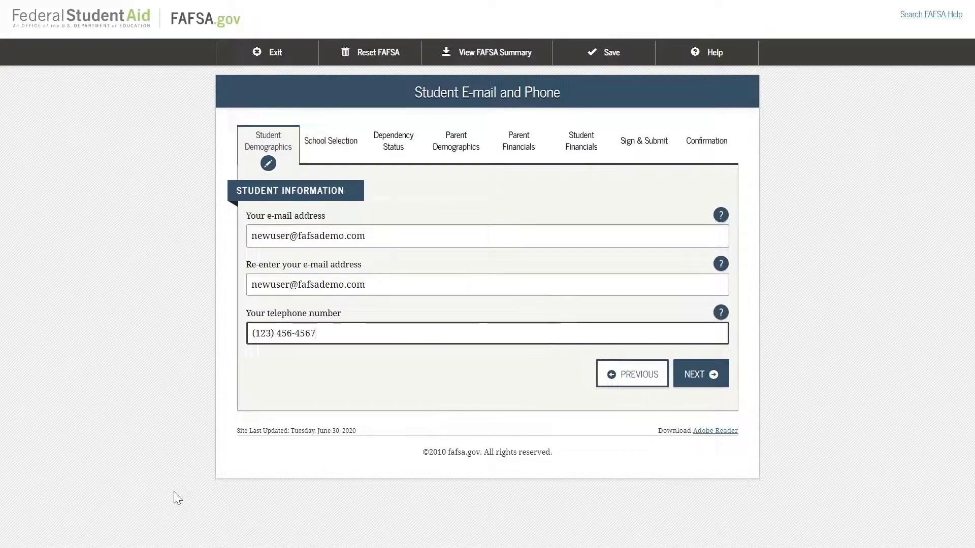
left_click(697, 375)
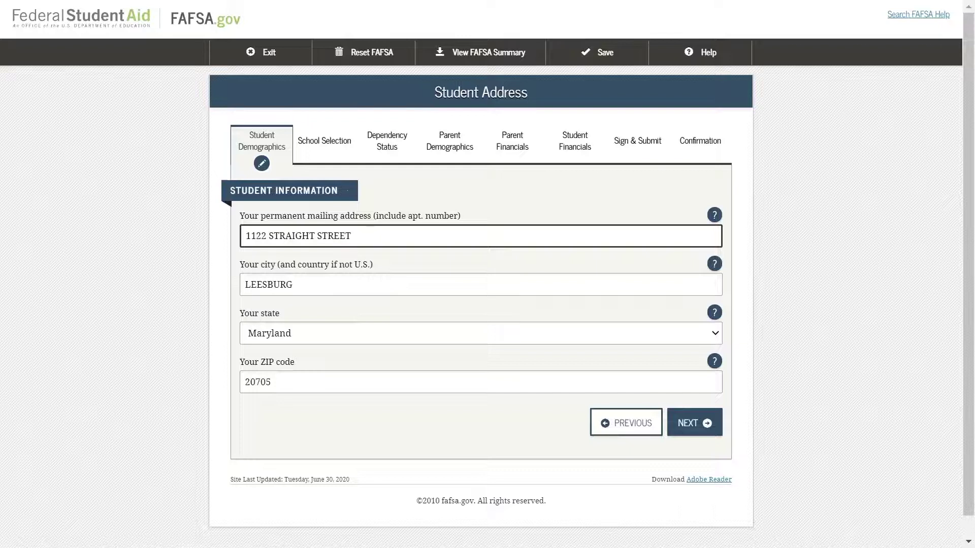
Replace the mailing address with a new street, city and ZIP, state California, and submit
key("ctrl+a")
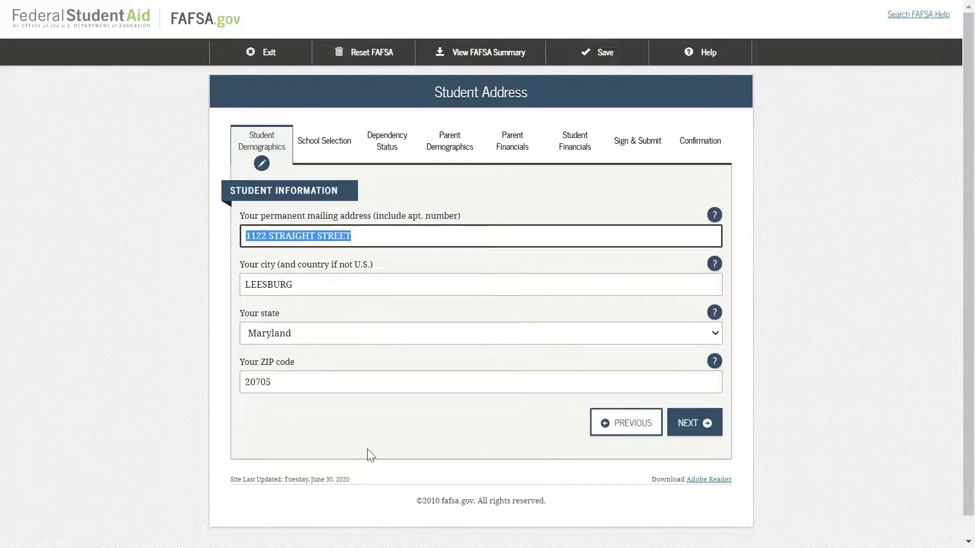
key("Tab")
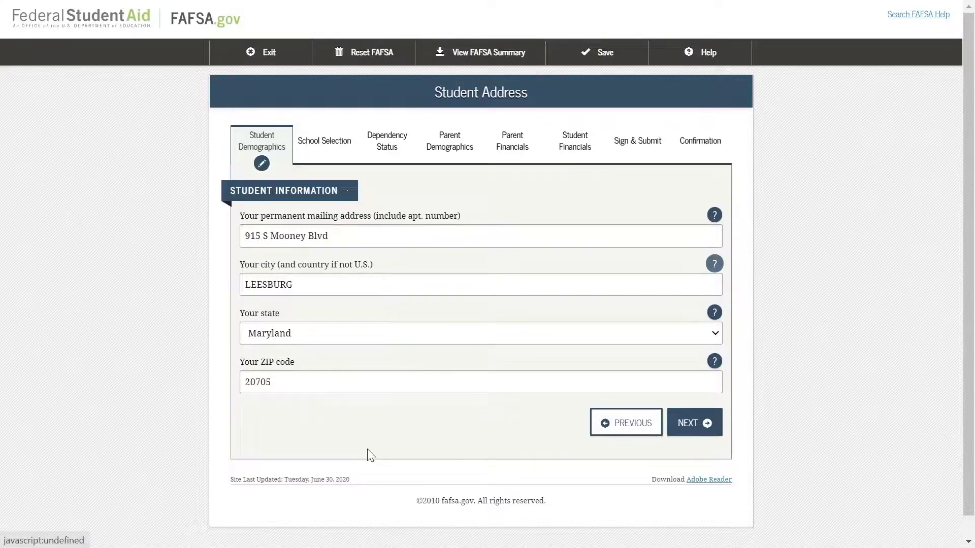
key("Tab")
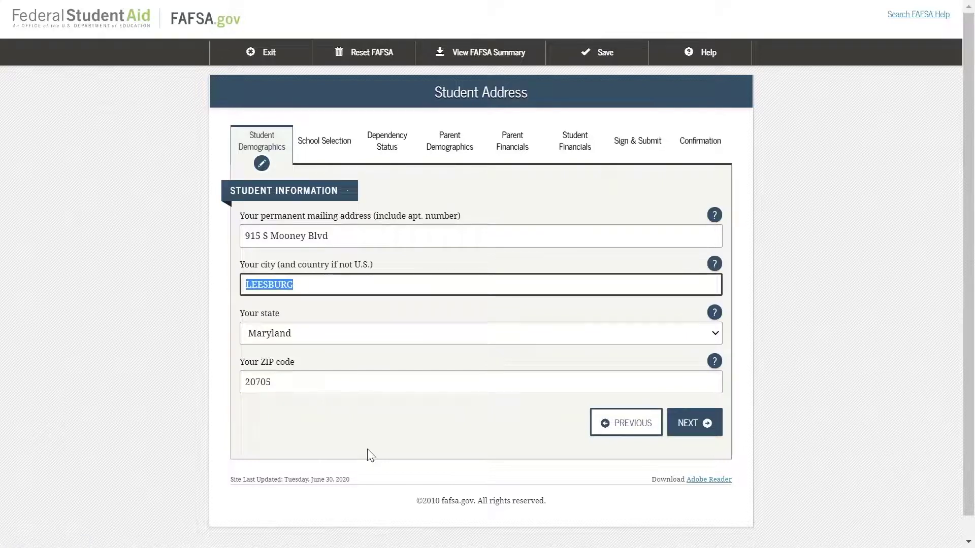
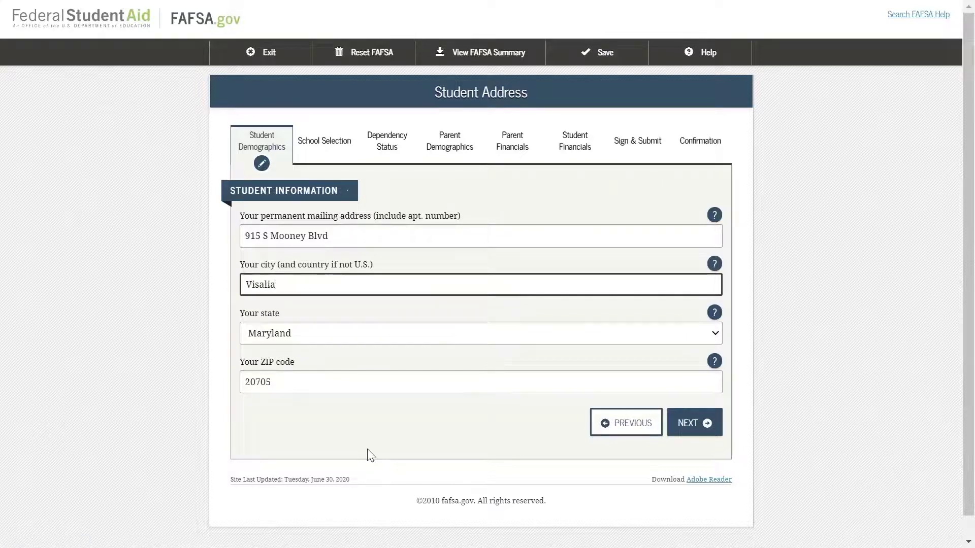
key("Tab")
key("Tab")
key("Tab")
key("Tab")
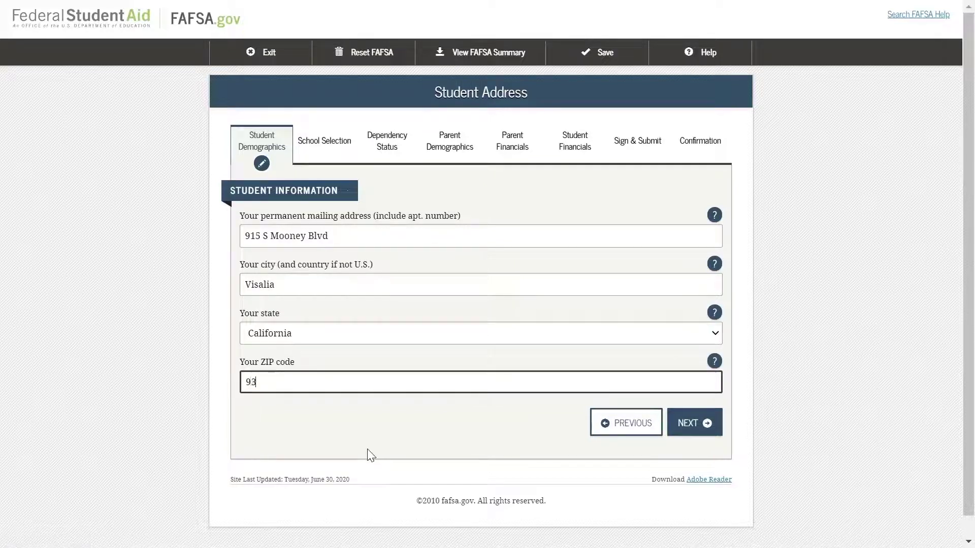
left_click(695, 426)
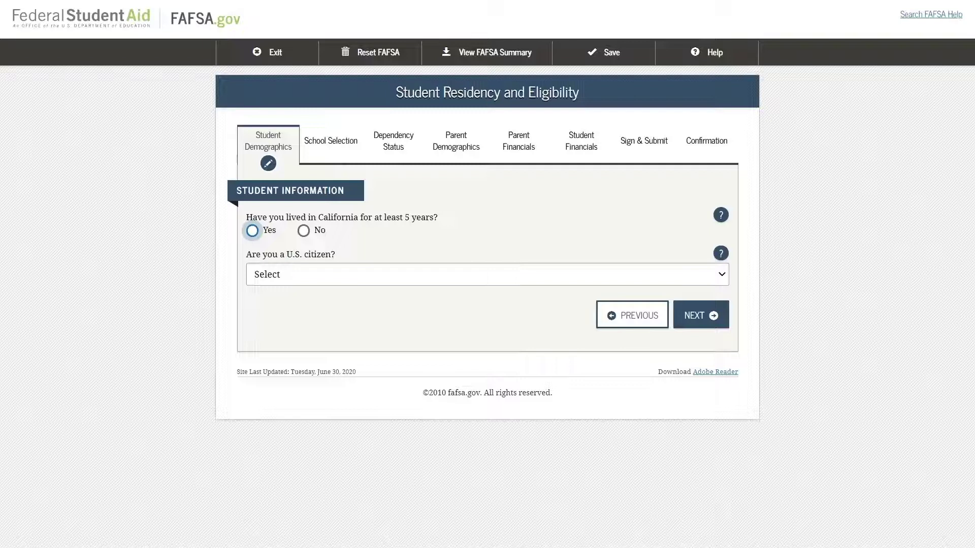
left_click(722, 216)
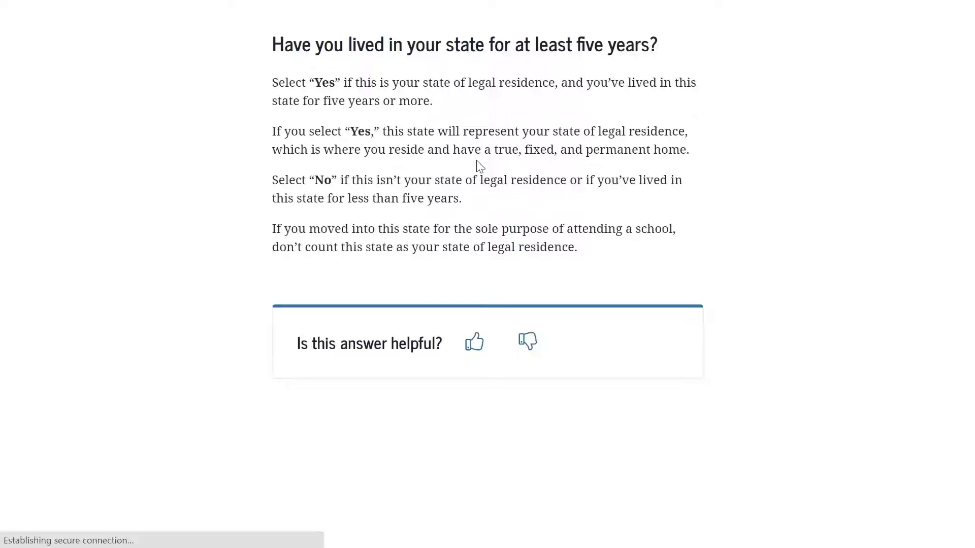
key("ctrl+t")
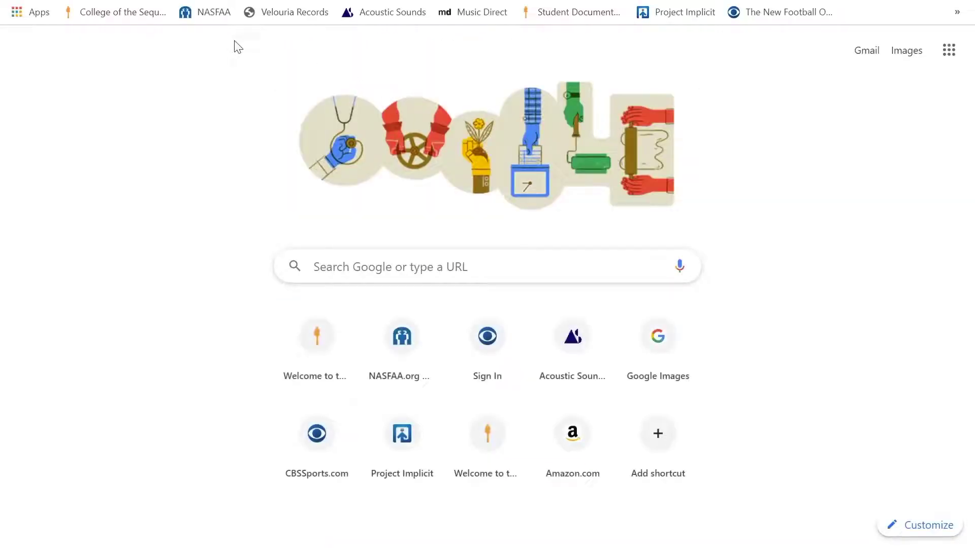
key("F11")
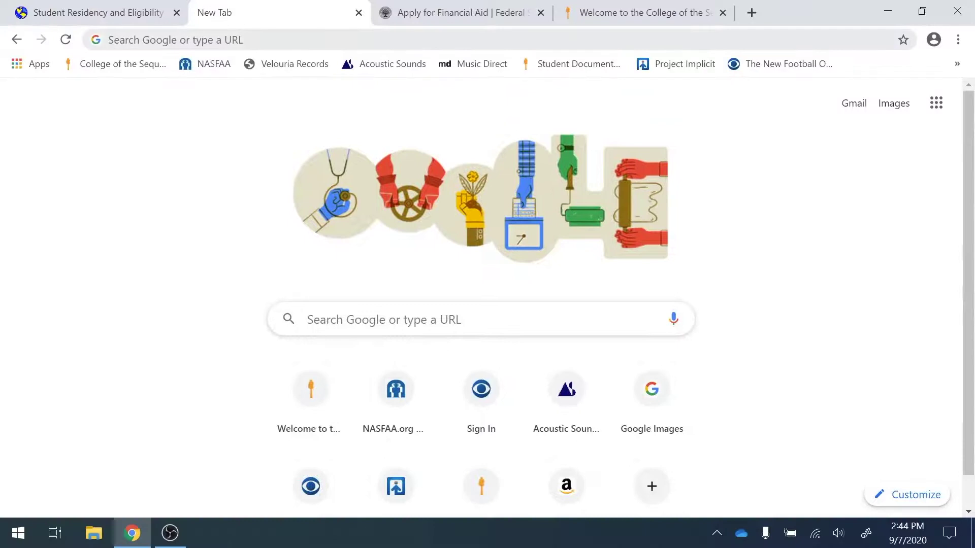
left_click(185, 18)
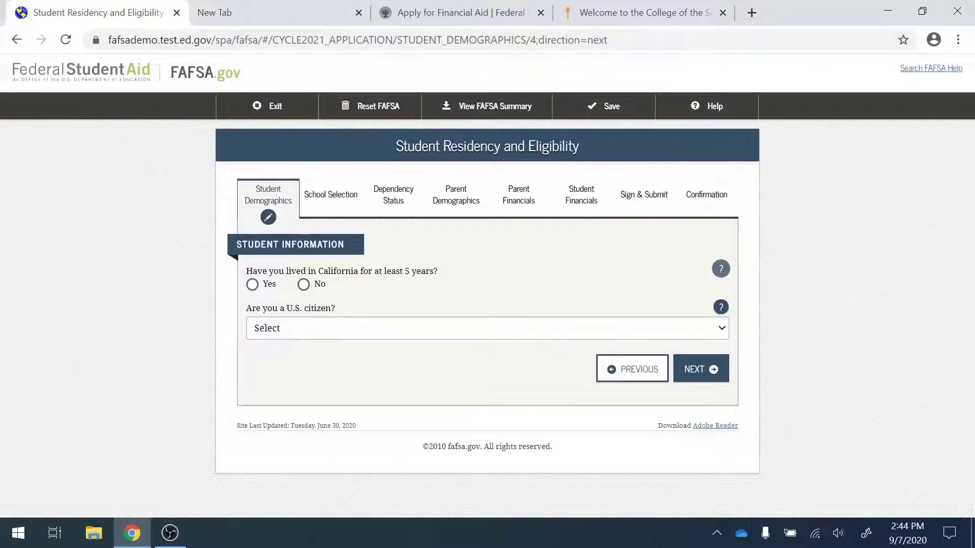
key("F11")
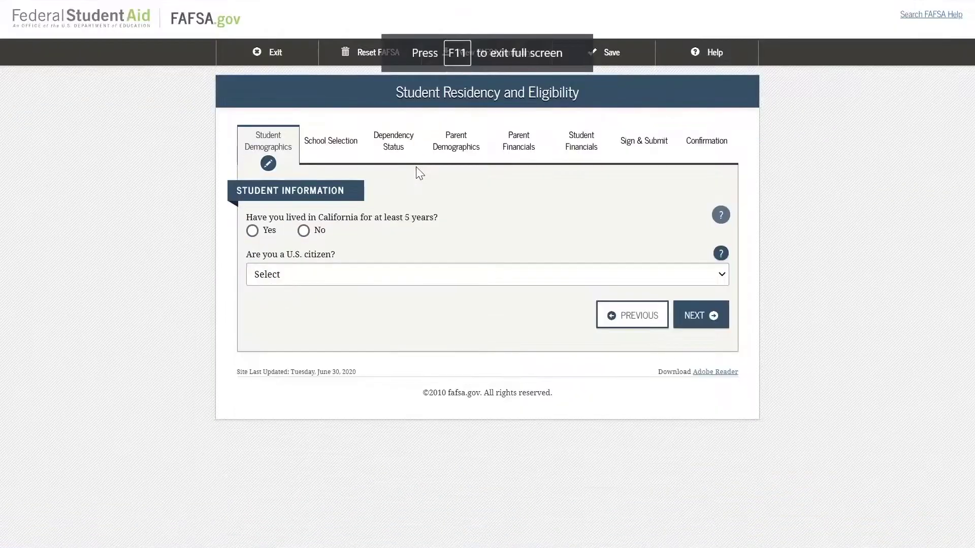
Answer Yes to living in California at least 5 years, after previewing the No follow-ups
left_click(252, 232)
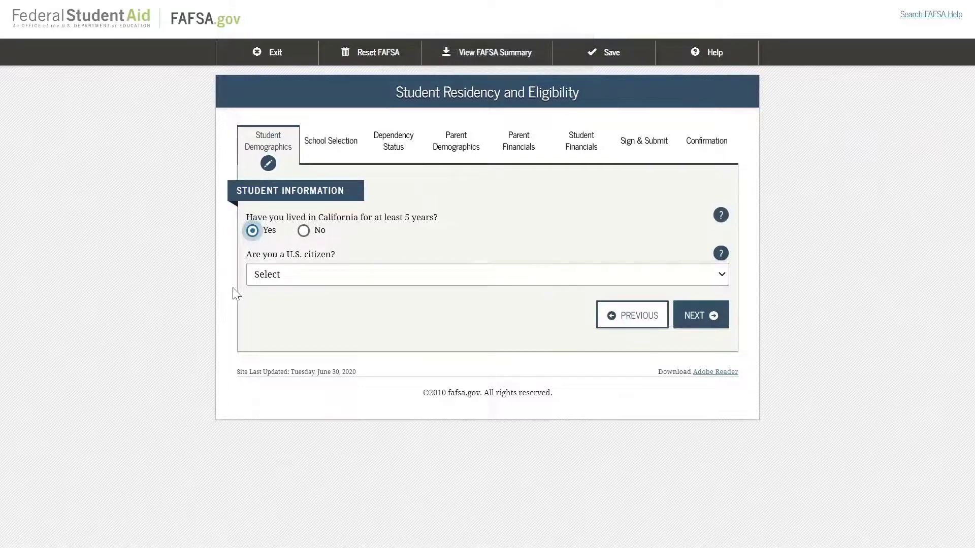
left_click(303, 231)
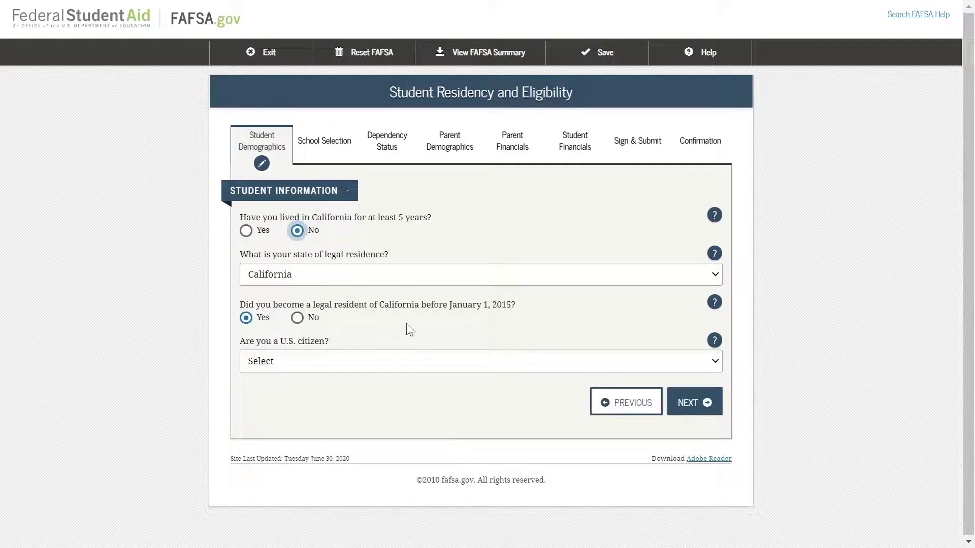
left_click(246, 231)
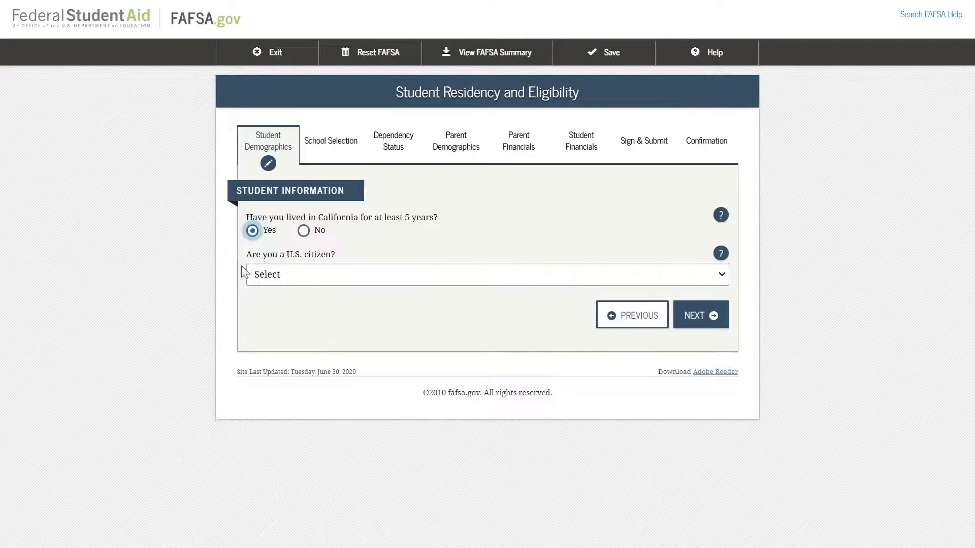
left_click(306, 282)
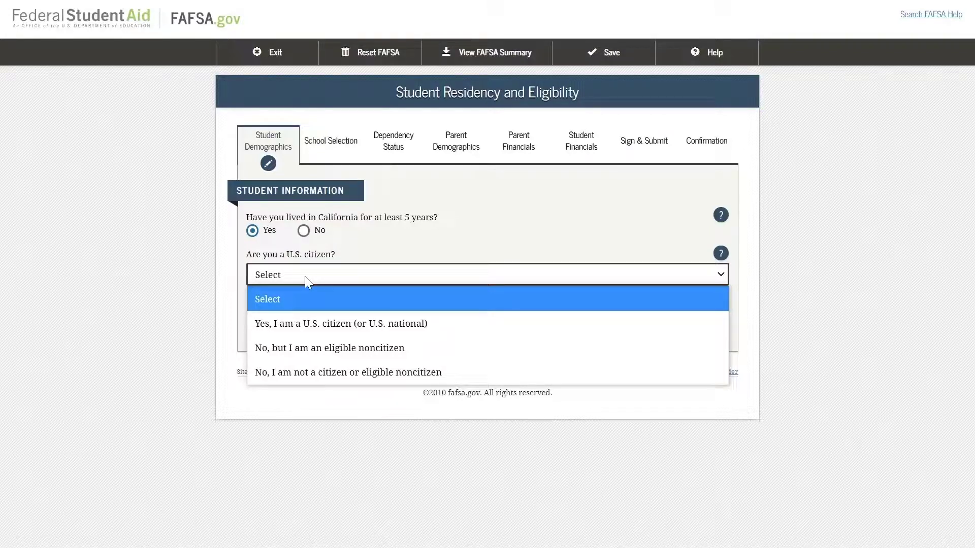
Try each citizenship option, then settle on 'Yes, I am a U.S. citizen (or U.S. national)'
left_click(309, 324)
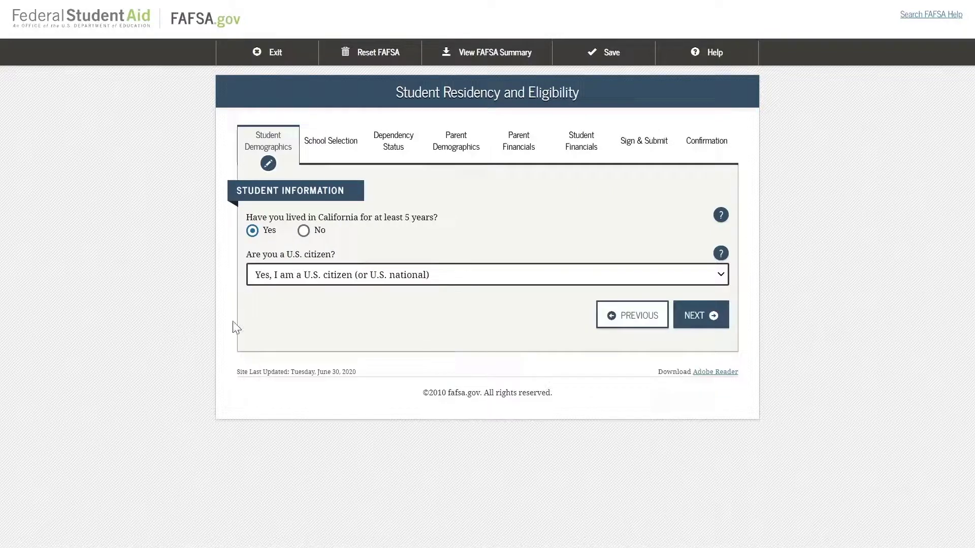
left_click(319, 284)
left_click(298, 345)
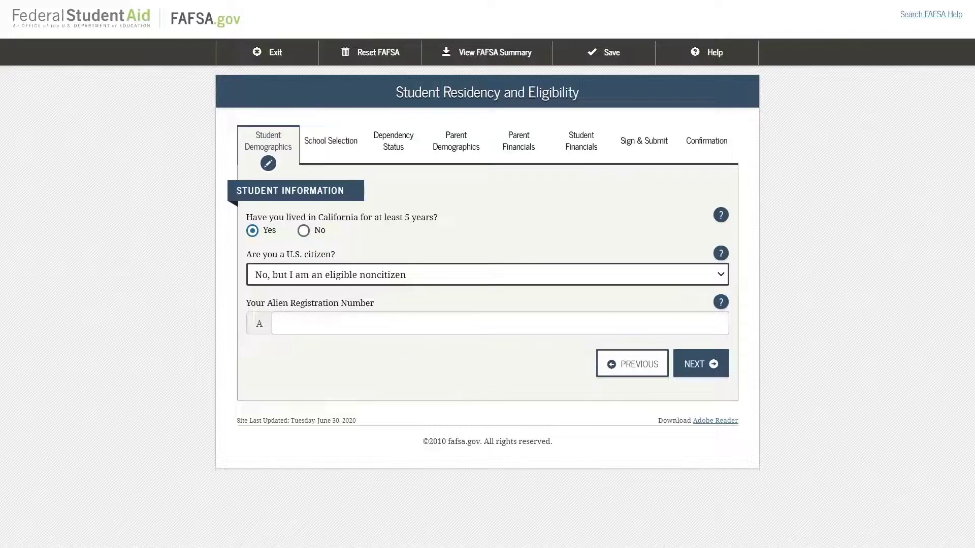
left_click(297, 283)
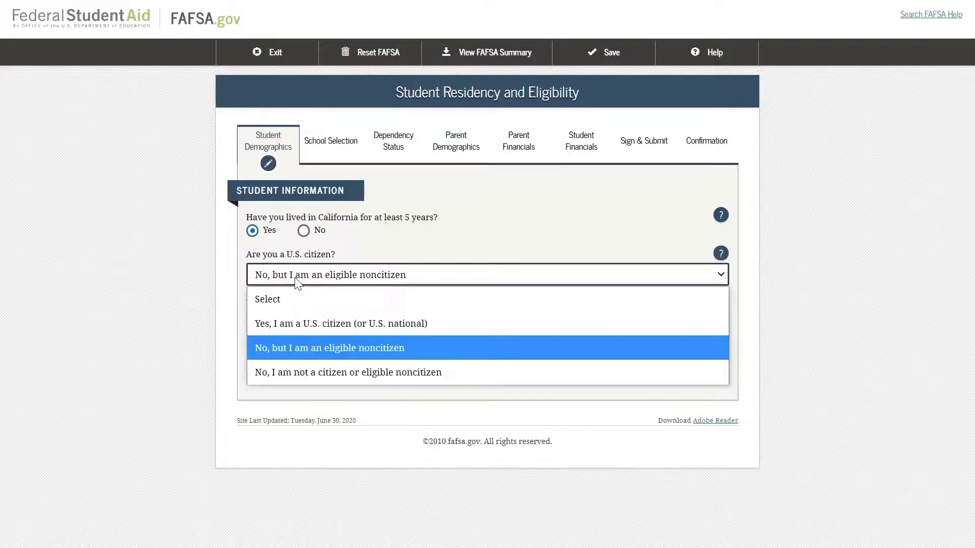
left_click(288, 372)
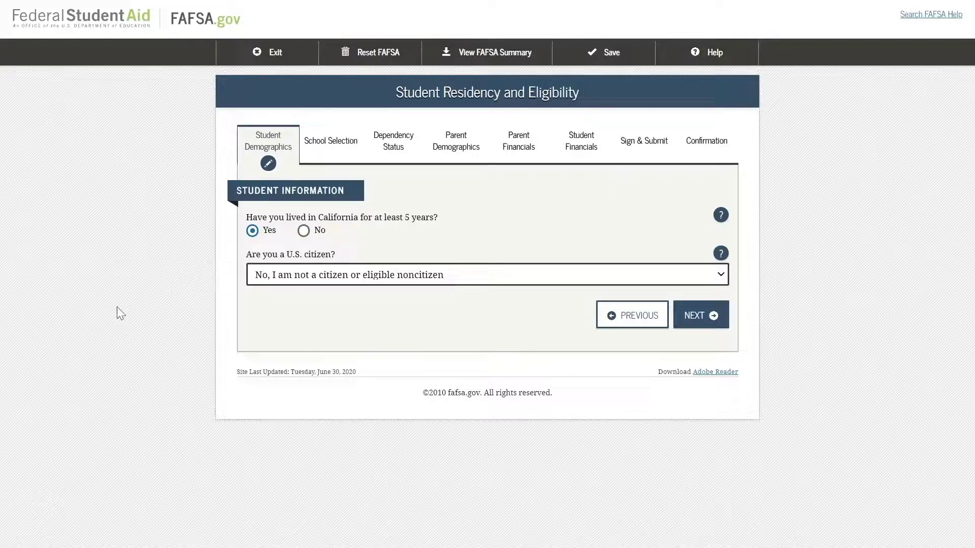
left_click(405, 277)
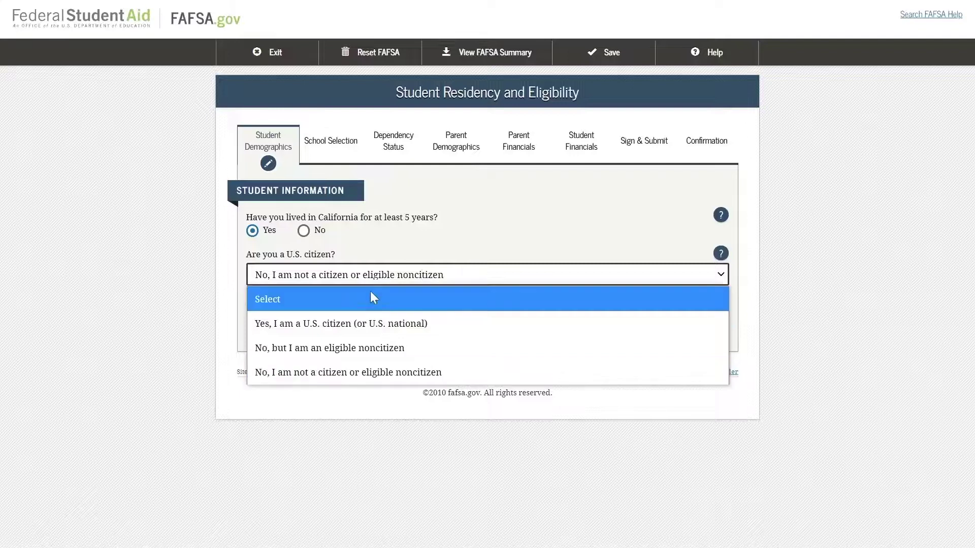
left_click(362, 323)
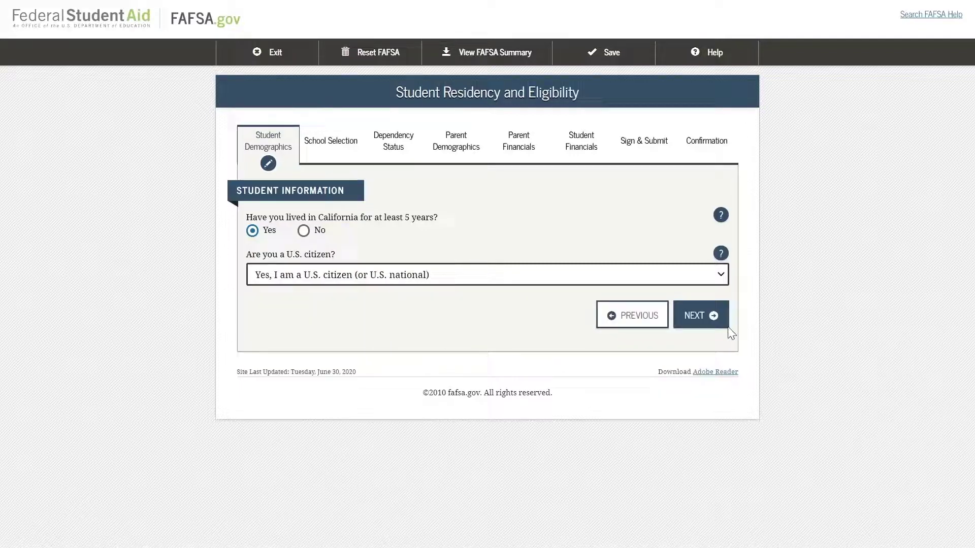
Submit the residency answers, then set high school completion status to High school diploma
left_click(697, 317)
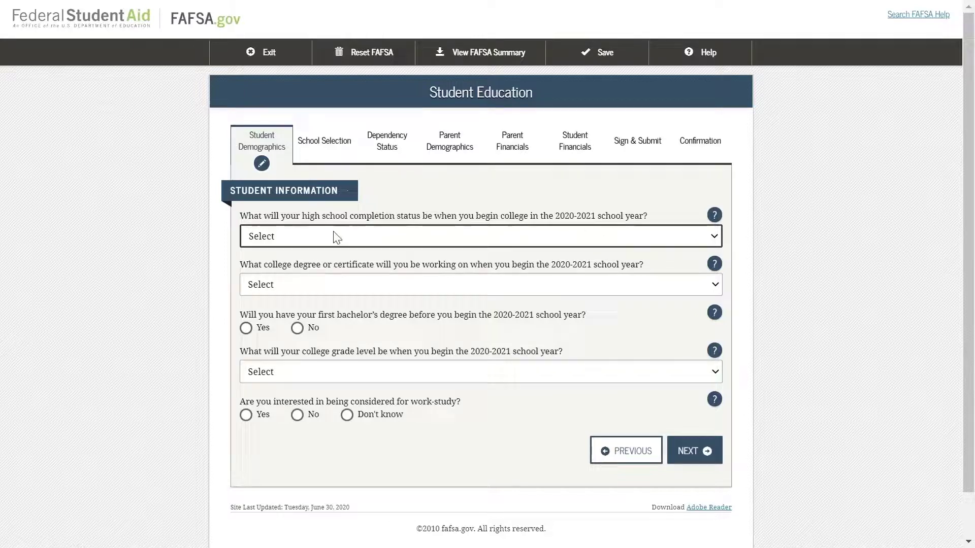
left_click(310, 238)
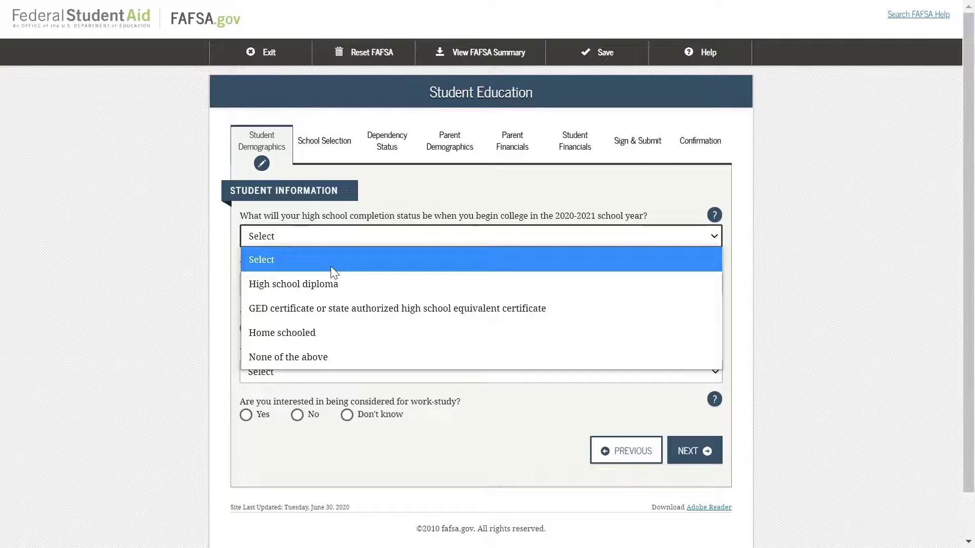
left_click(328, 277)
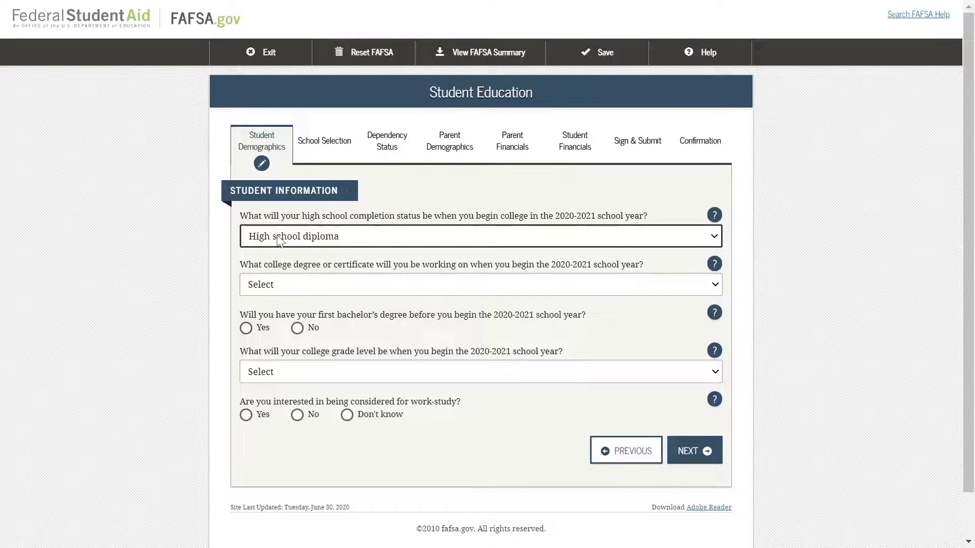
Pick Associate degree (general education/transfer program) as the degree goal and answer No to first bachelor's
left_click(333, 286)
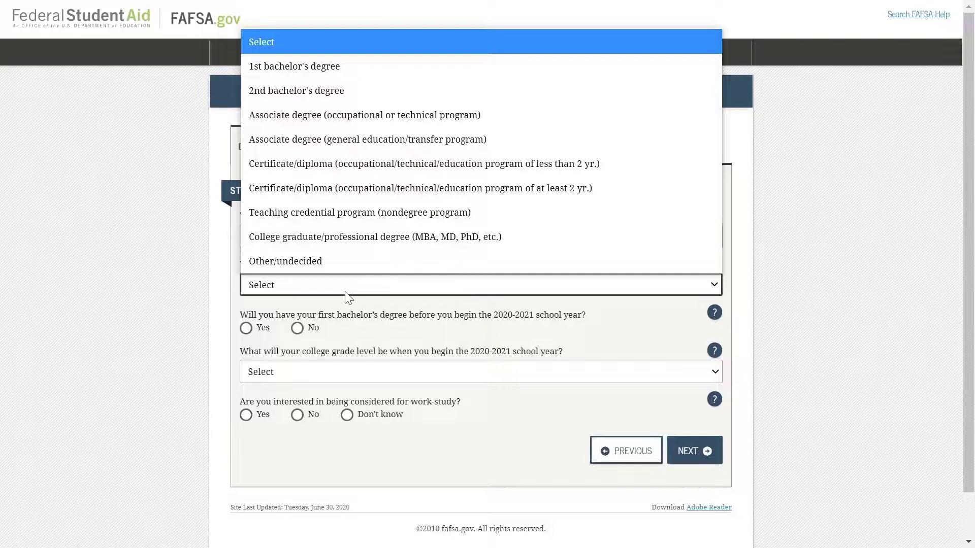
left_click(288, 139)
scroll(108, 439, "down", 1)
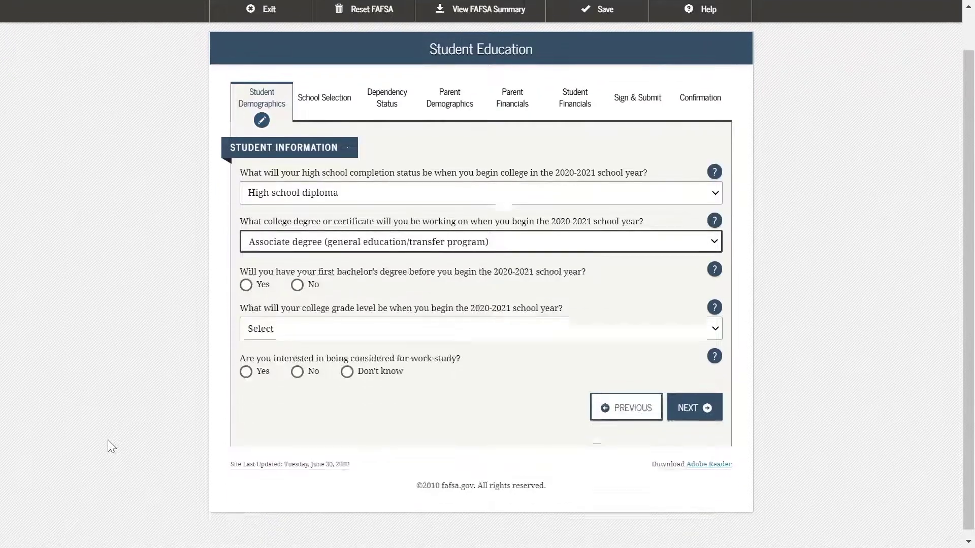
left_click(281, 241)
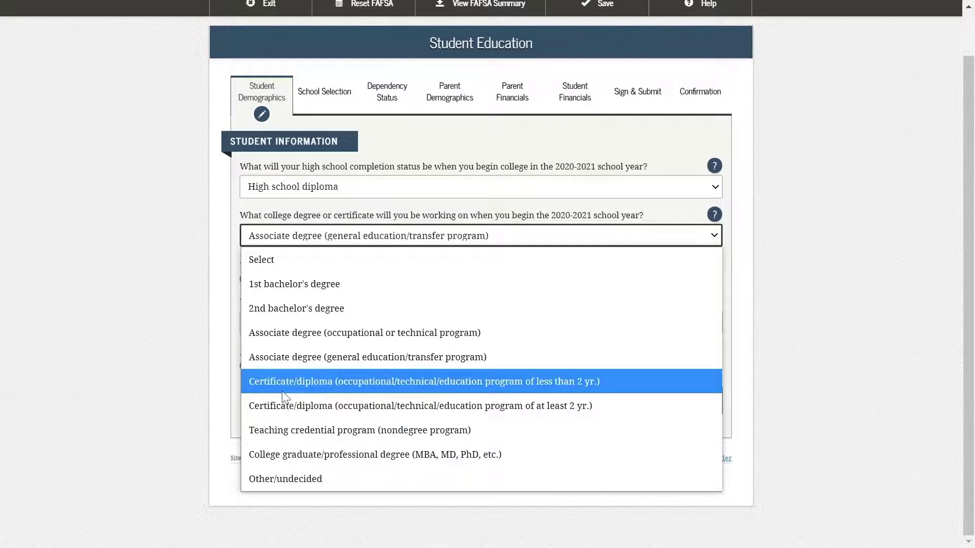
left_click(271, 357)
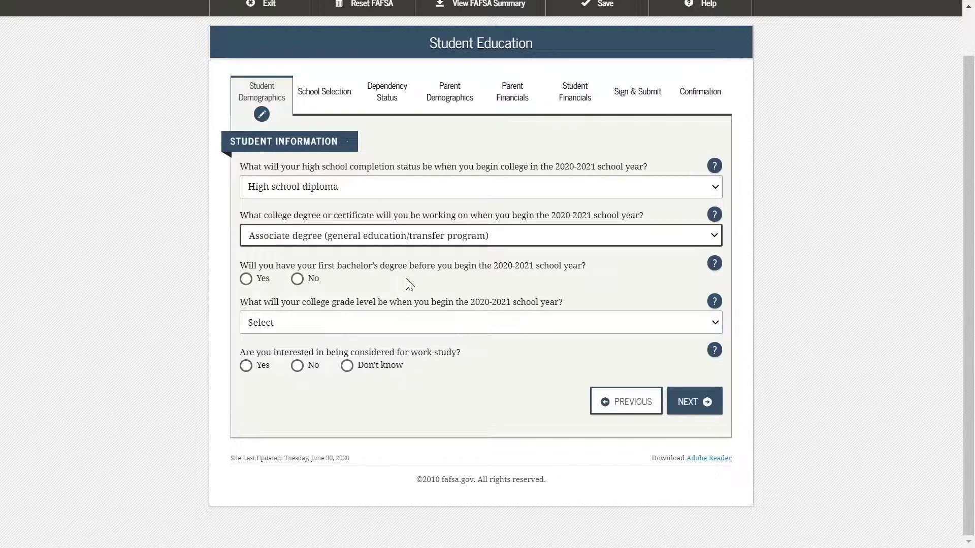
left_click(297, 281)
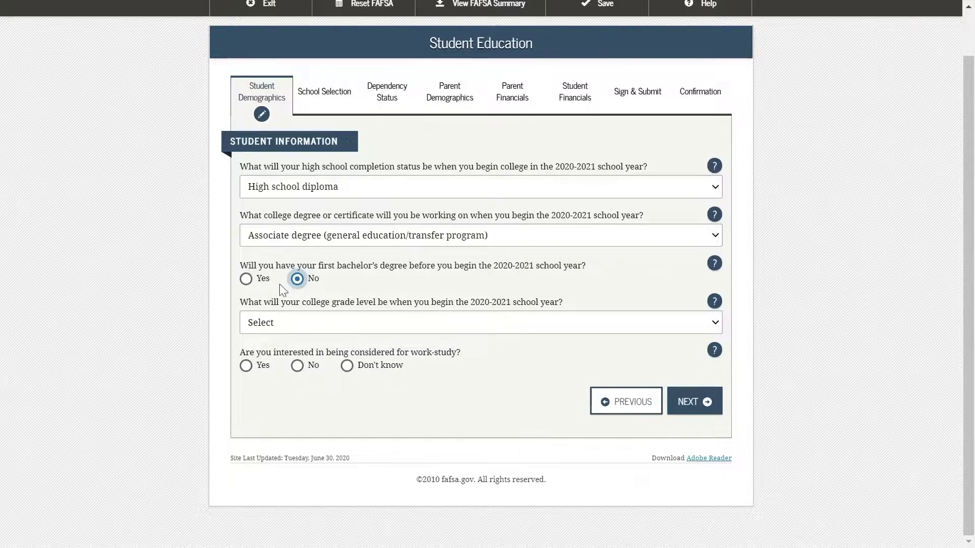
Choose grade level Never attended college/1st yr., answer Yes to work-study, and submit the education page
left_click(317, 328)
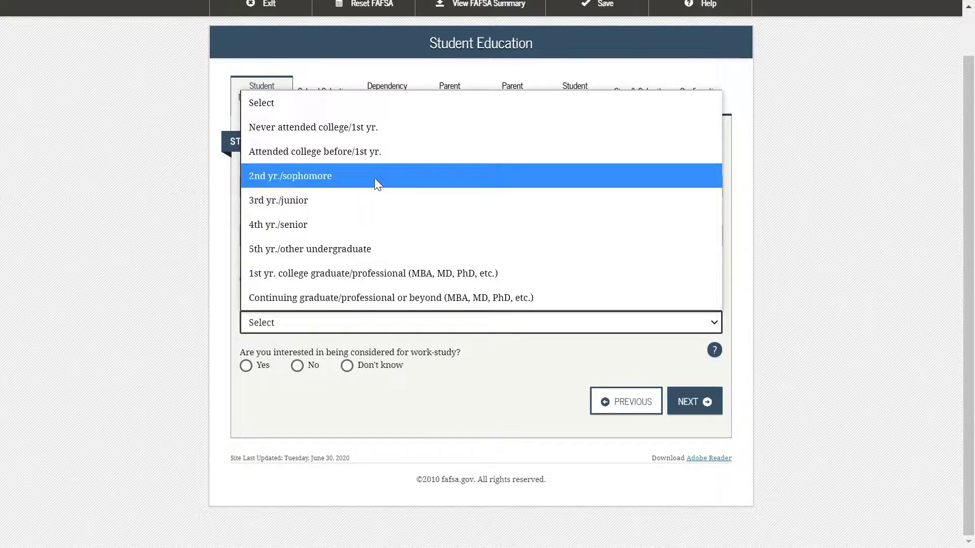
left_click(281, 126)
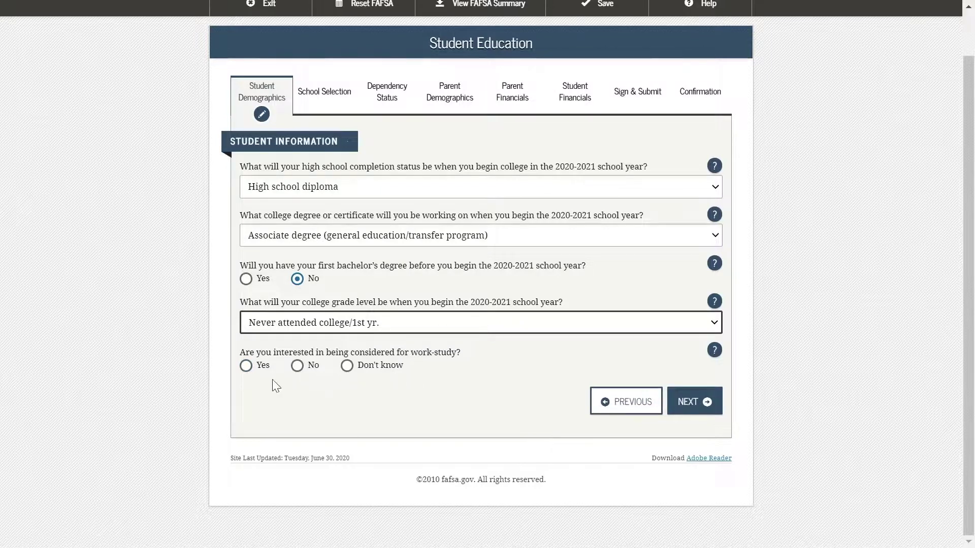
left_click(247, 369)
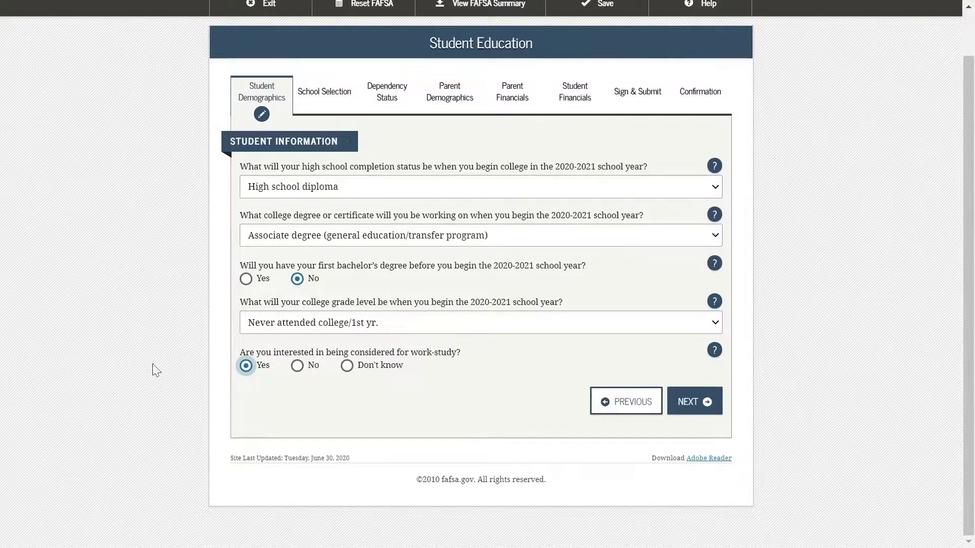
left_click(688, 401)
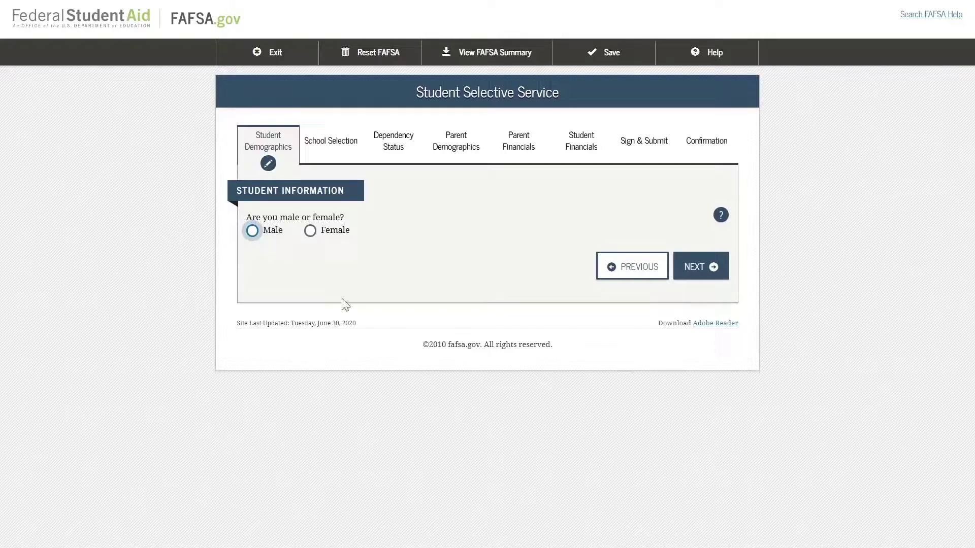
Answer Male, No to already registered, Yes to register with Selective Service, and submit
left_click(310, 231)
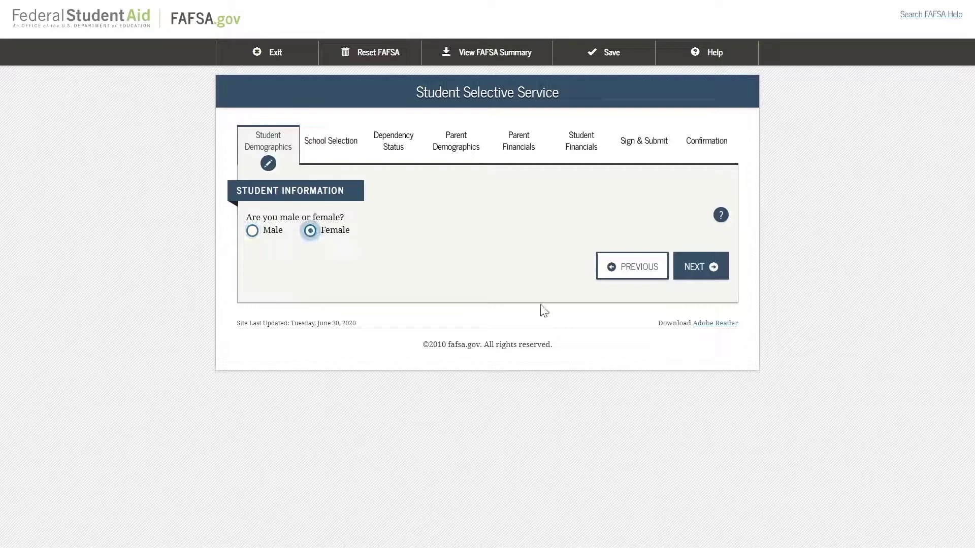
left_click(252, 232)
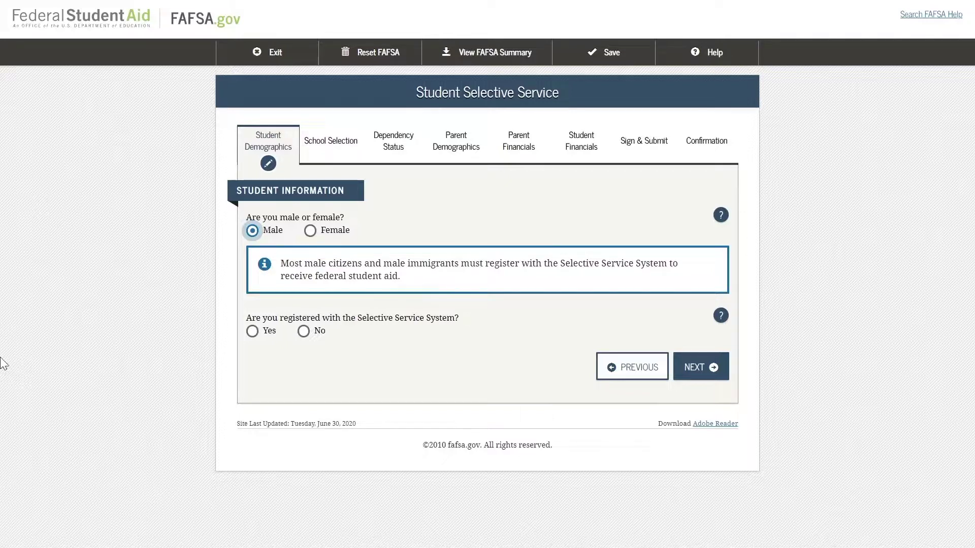
left_click(303, 332)
left_click(298, 377)
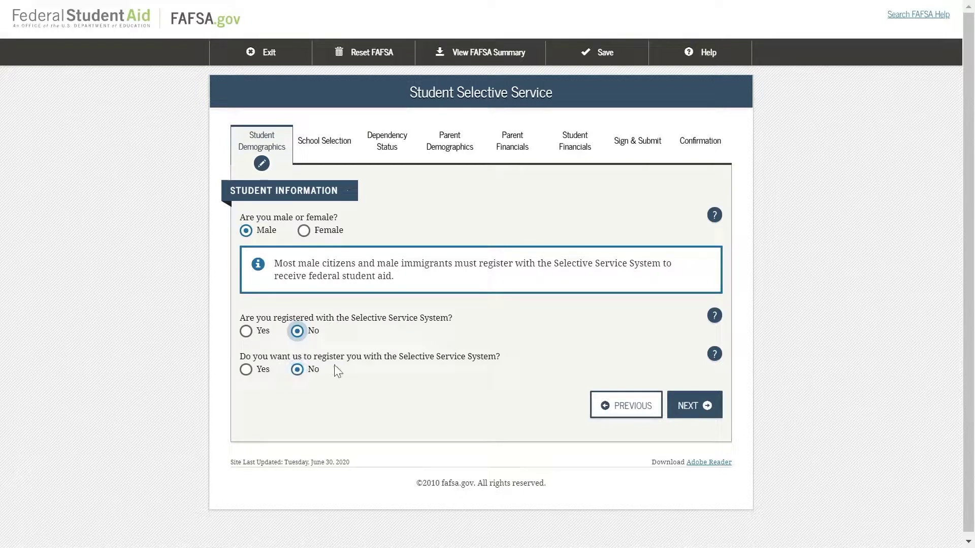
left_click(246, 370)
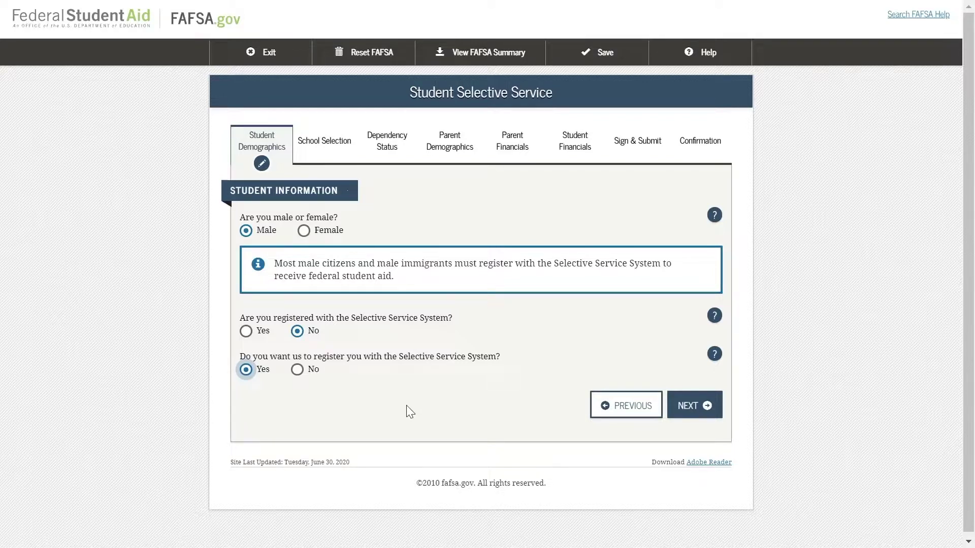
left_click(693, 404)
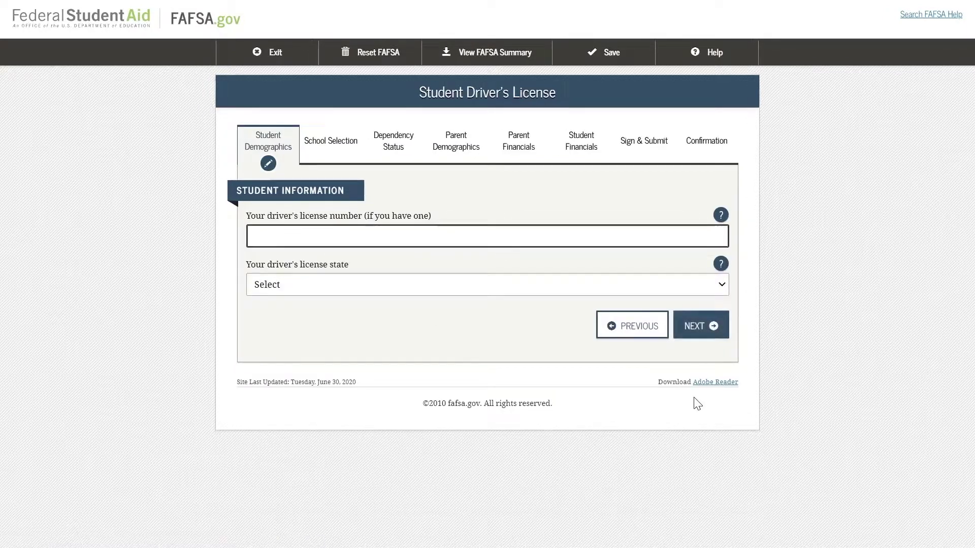
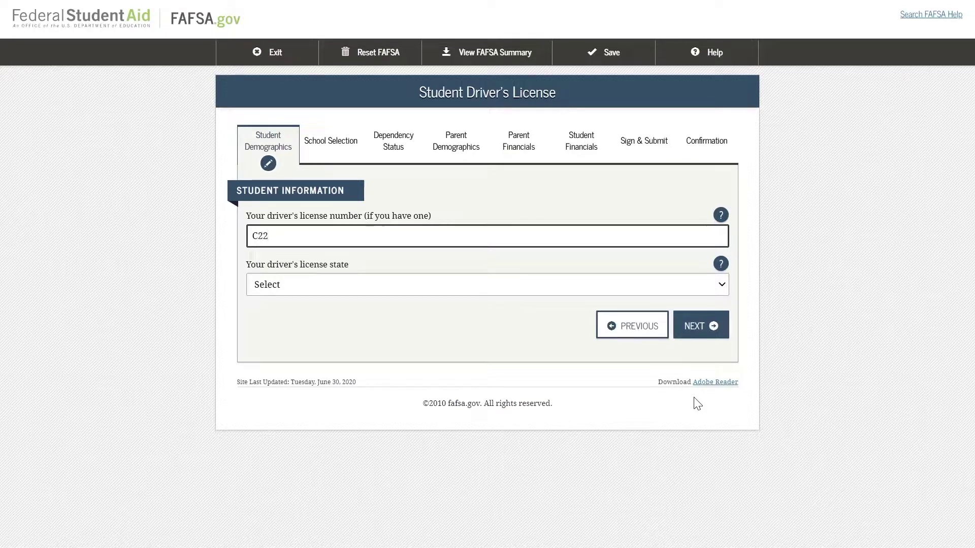
Enter the student's driver's license number, set its state to California, and submit
left_click(309, 284)
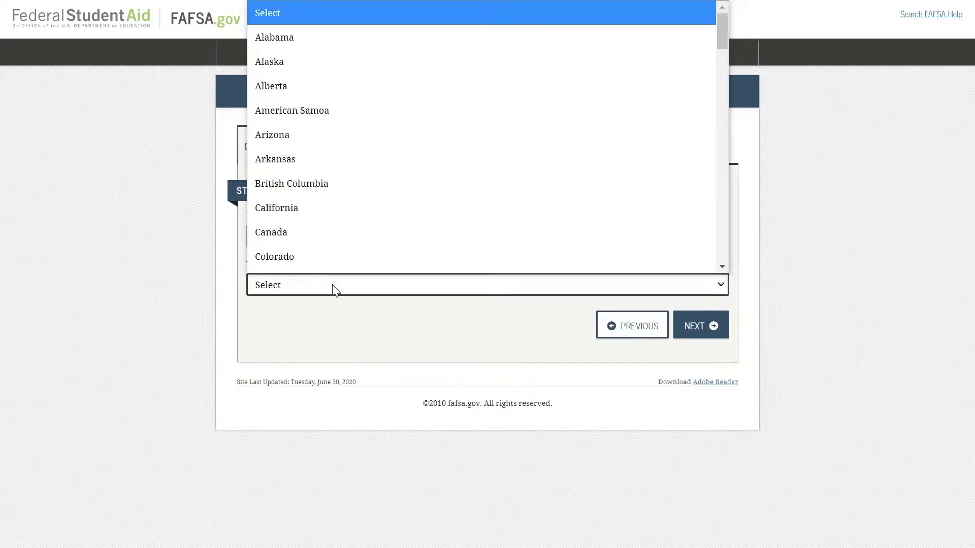
scroll(315, 254, "down", 1)
left_click(307, 187)
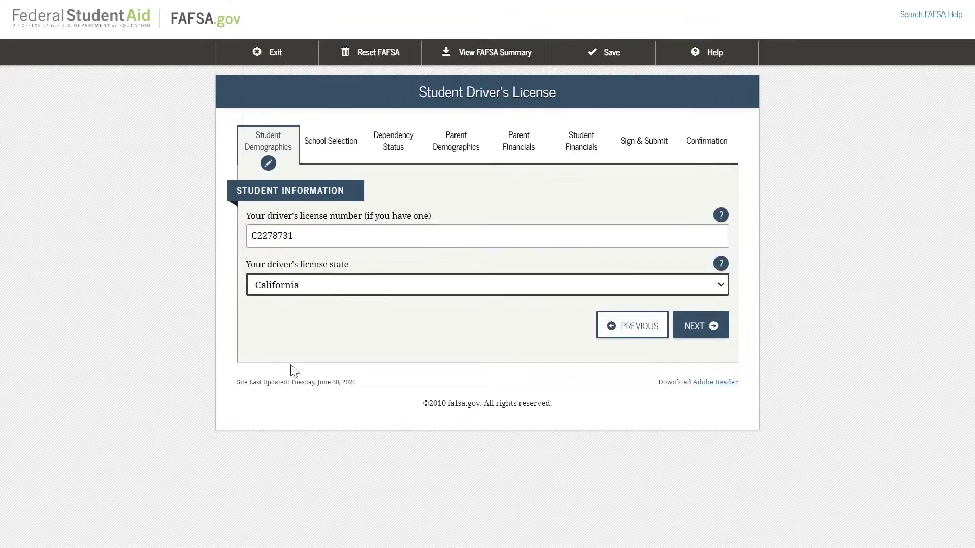
left_click(697, 330)
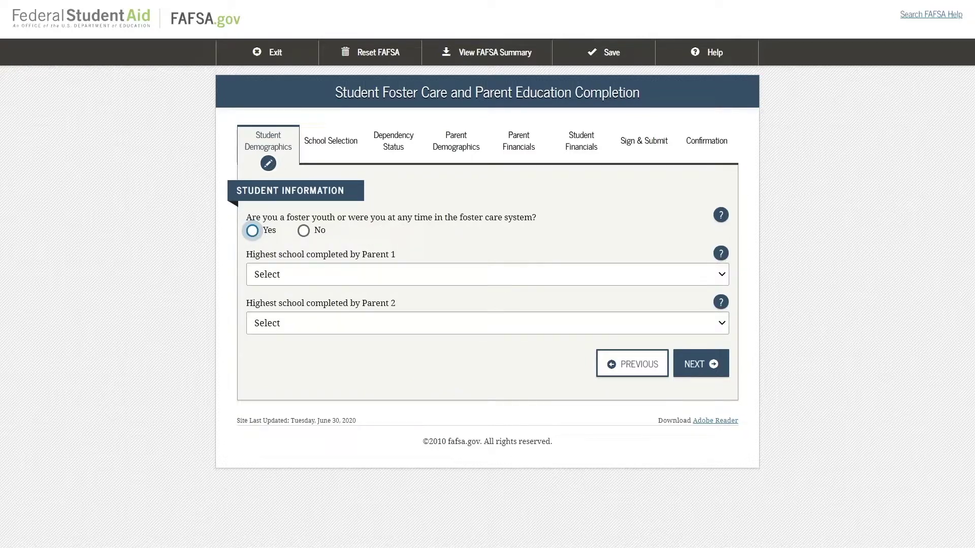
Answer No to foster care, give Parent 1 High School and Parent 2 College or beyond, then continue
left_click(304, 237)
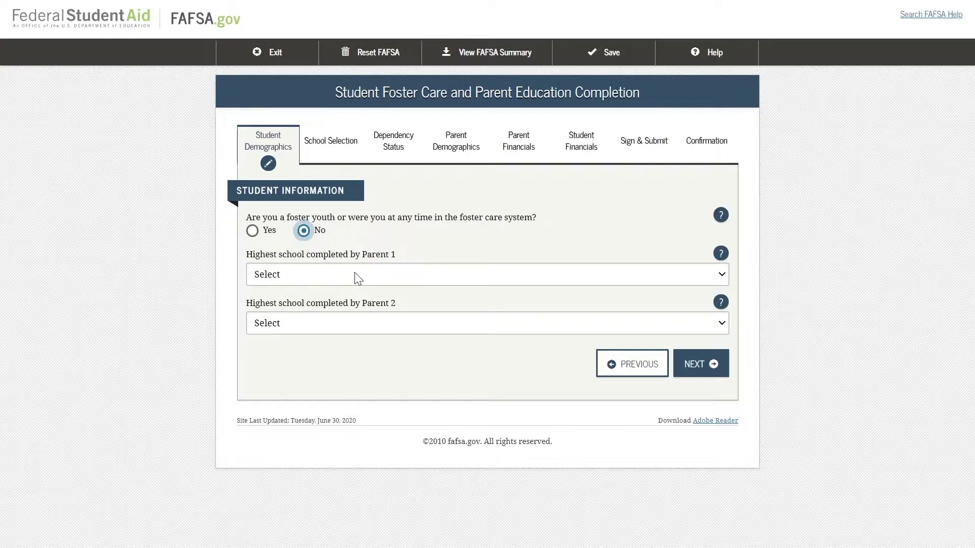
left_click(275, 274)
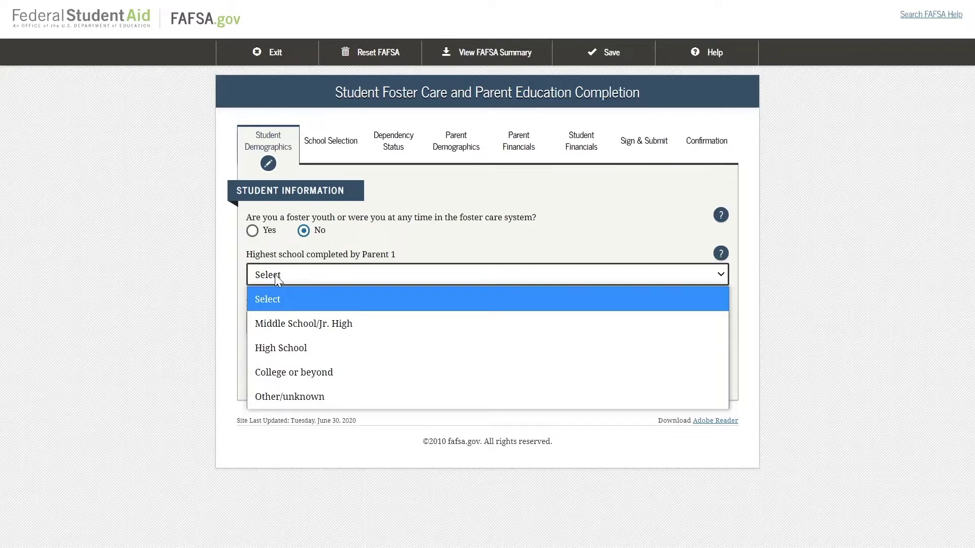
left_click(282, 348)
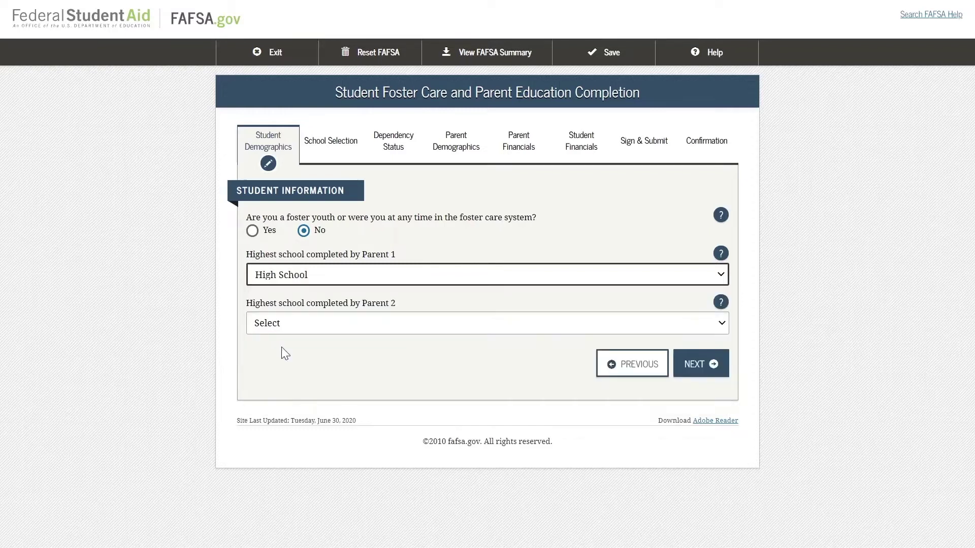
left_click(289, 323)
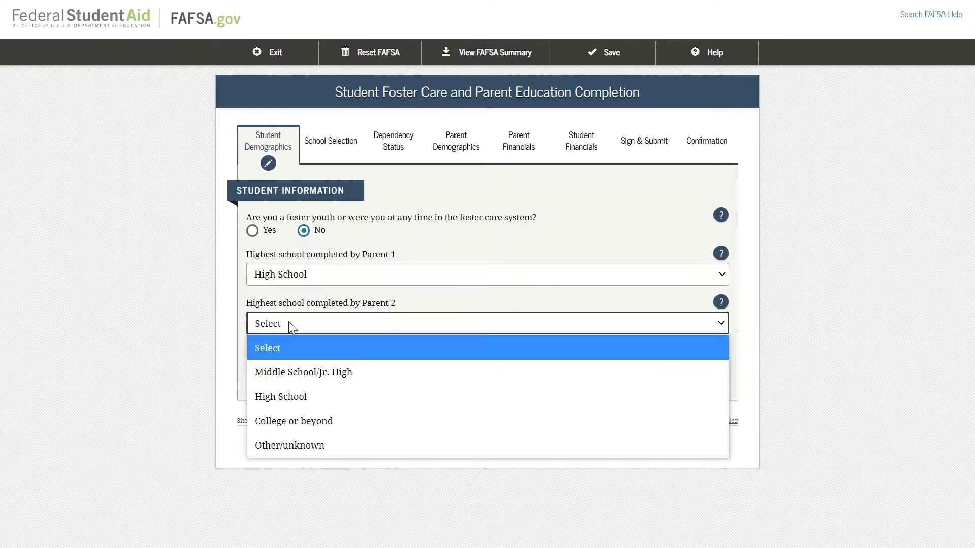
left_click(292, 419)
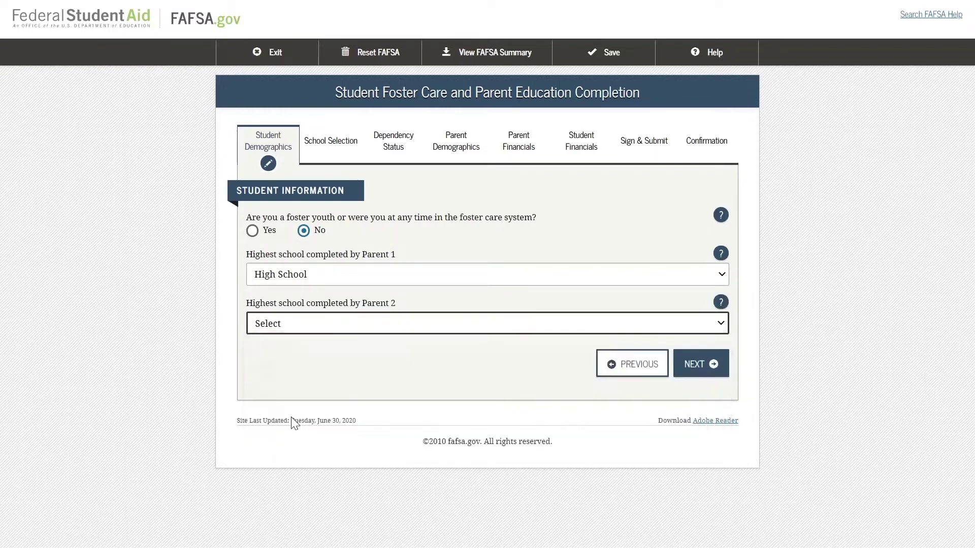
left_click(699, 364)
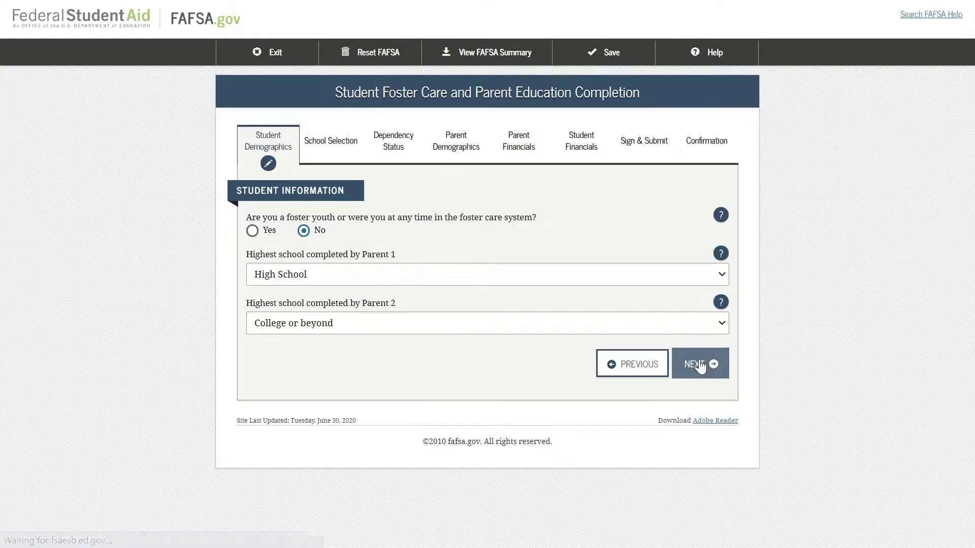